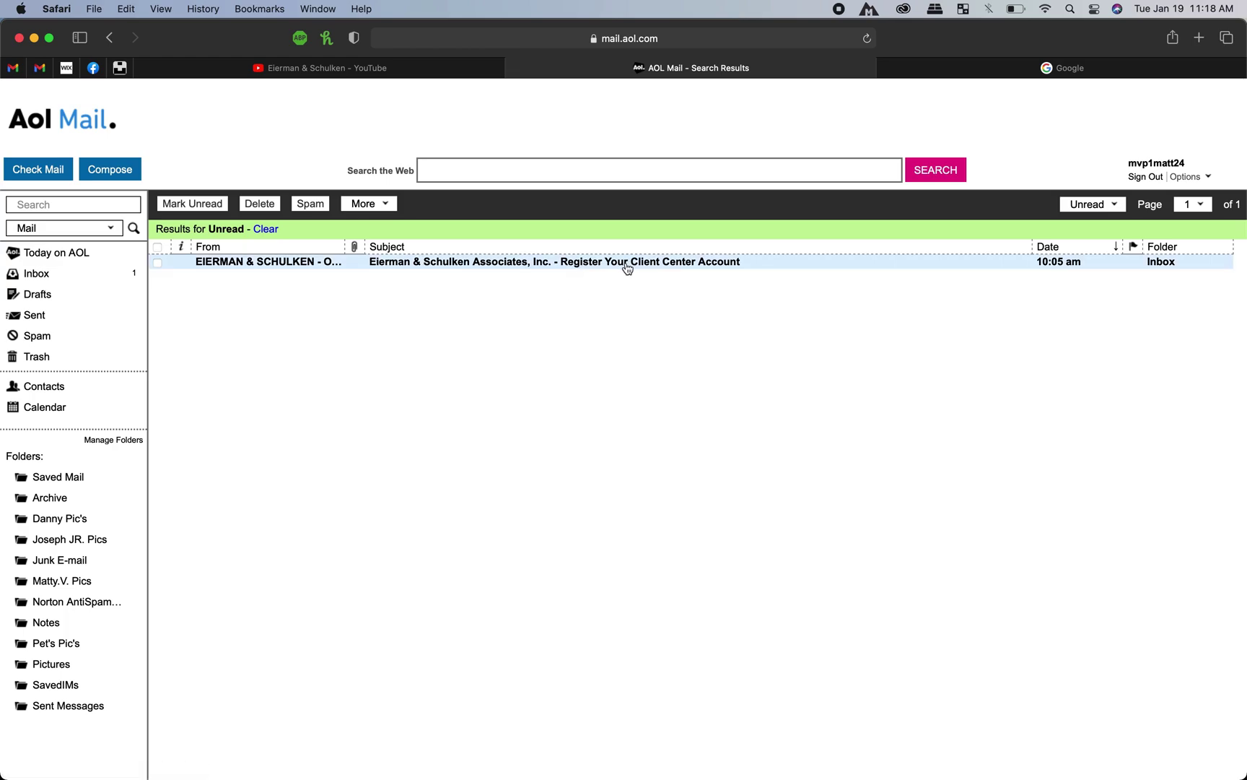
Step: Open the unread 'Register Your Client Center Account' email and scroll through its contents
{"action": "left_click", "coordinate": [577, 268]}
{"action": "scroll", "coordinate": [780, 274], "scroll_direction": "down", "scroll_amount": 1}
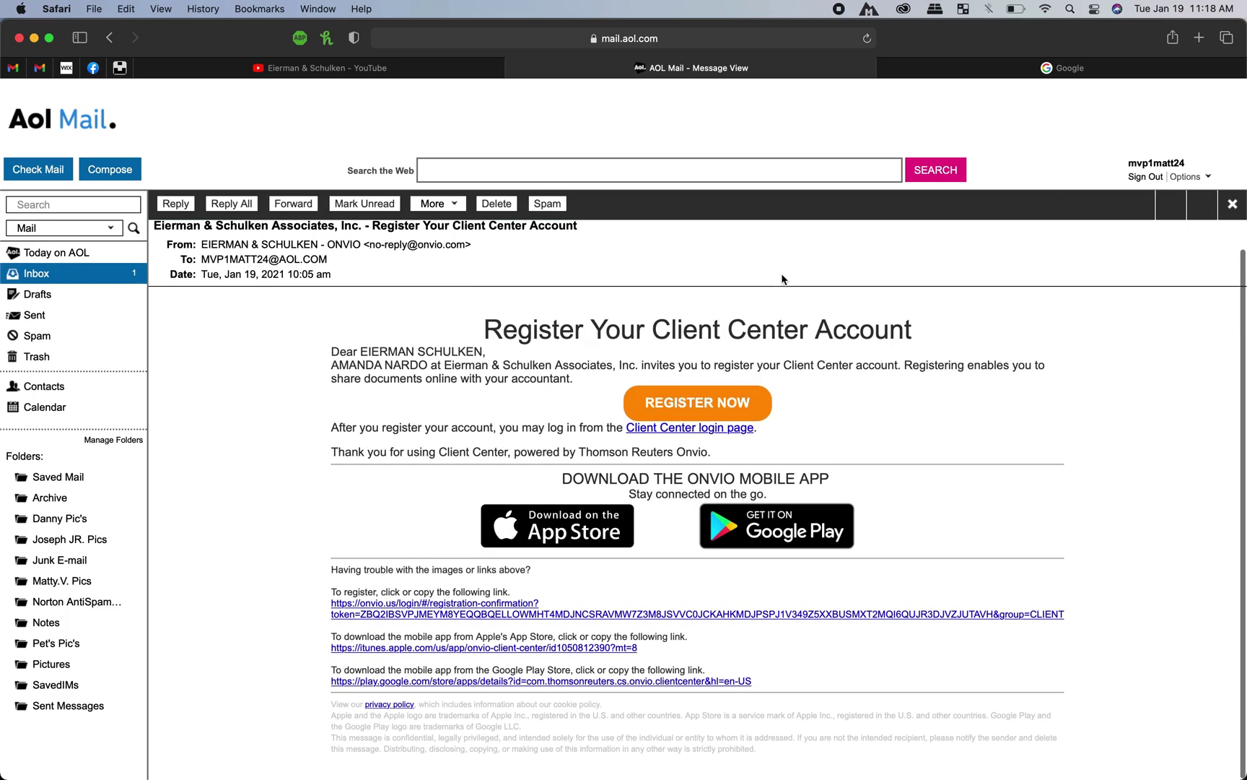
{"action": "scroll", "coordinate": [1102, 364], "scroll_direction": "up", "scroll_amount": 1}
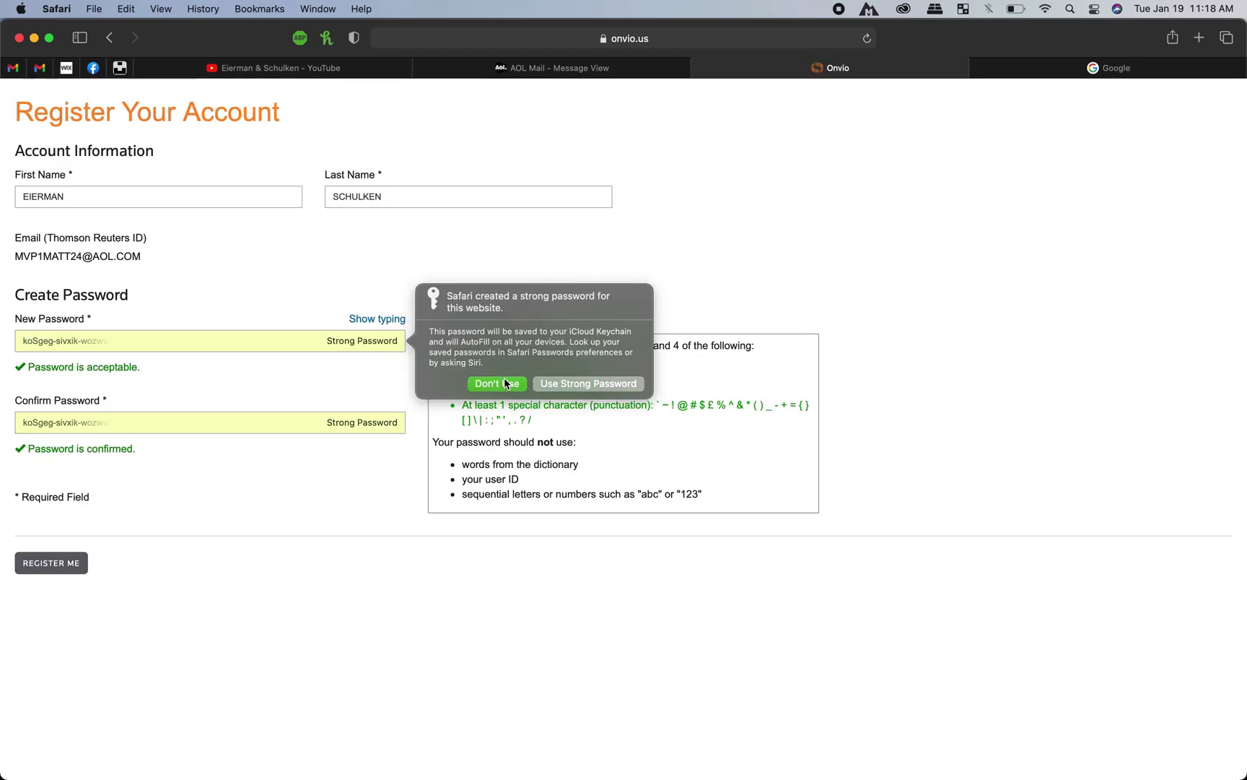
Step: Decline Safari's suggested password, then enter a new password and confirm it
{"action": "left_click", "coordinate": [503, 373]}
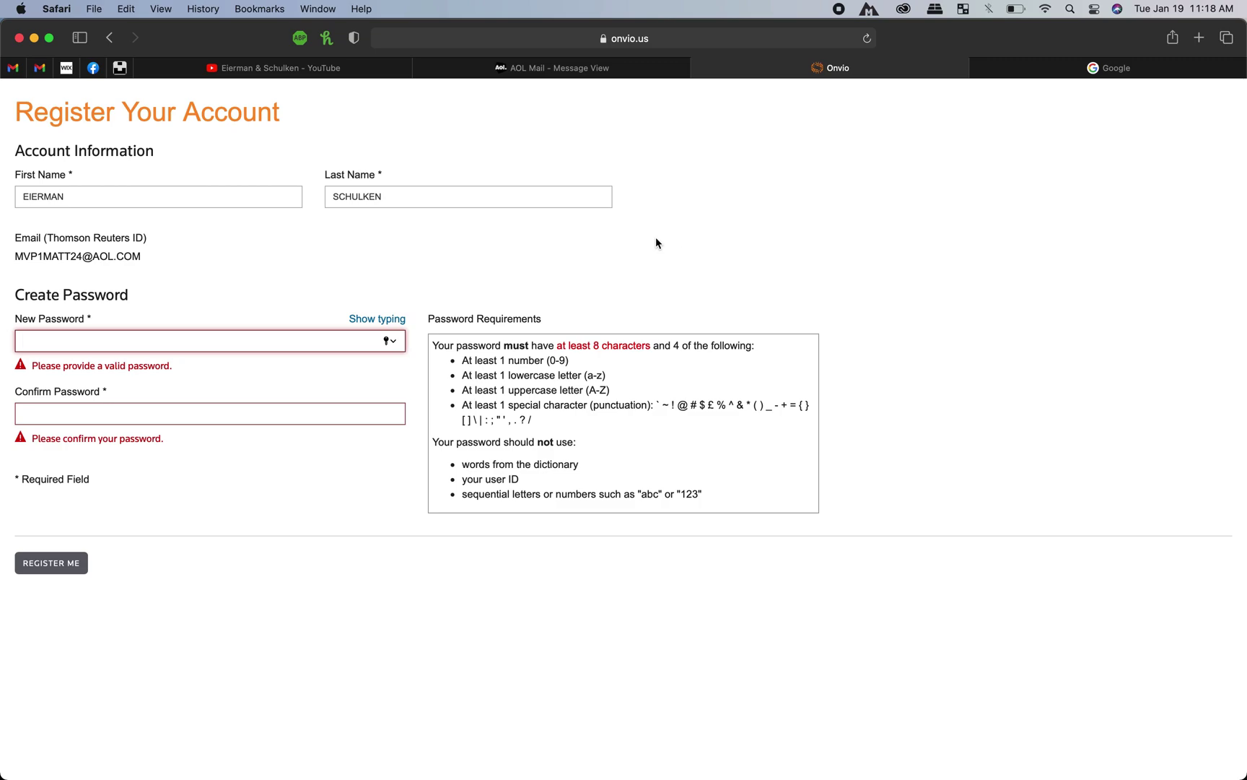
{"action": "left_click", "coordinate": [153, 342]}
{"action": "type", "text": "•••••••••••••"}
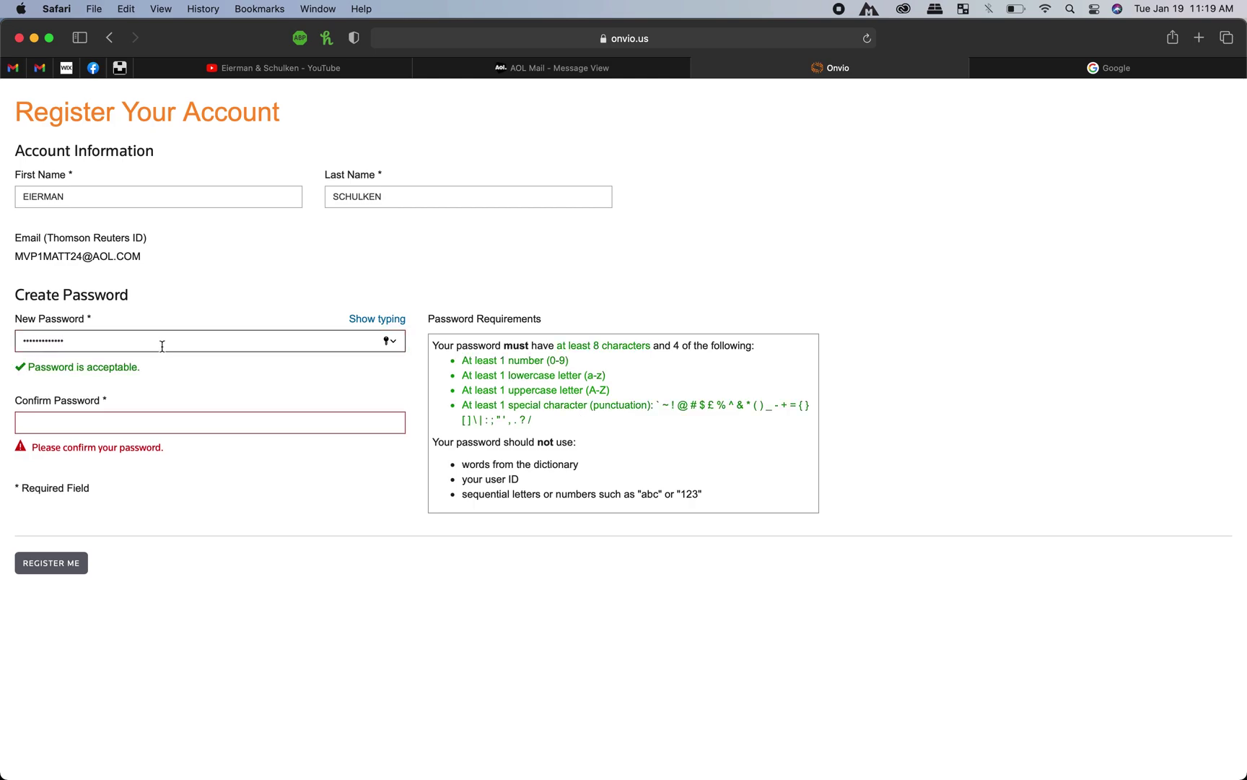
{"action": "key", "text": "Tab"}
{"action": "type", "text": "•••••••••••••"}
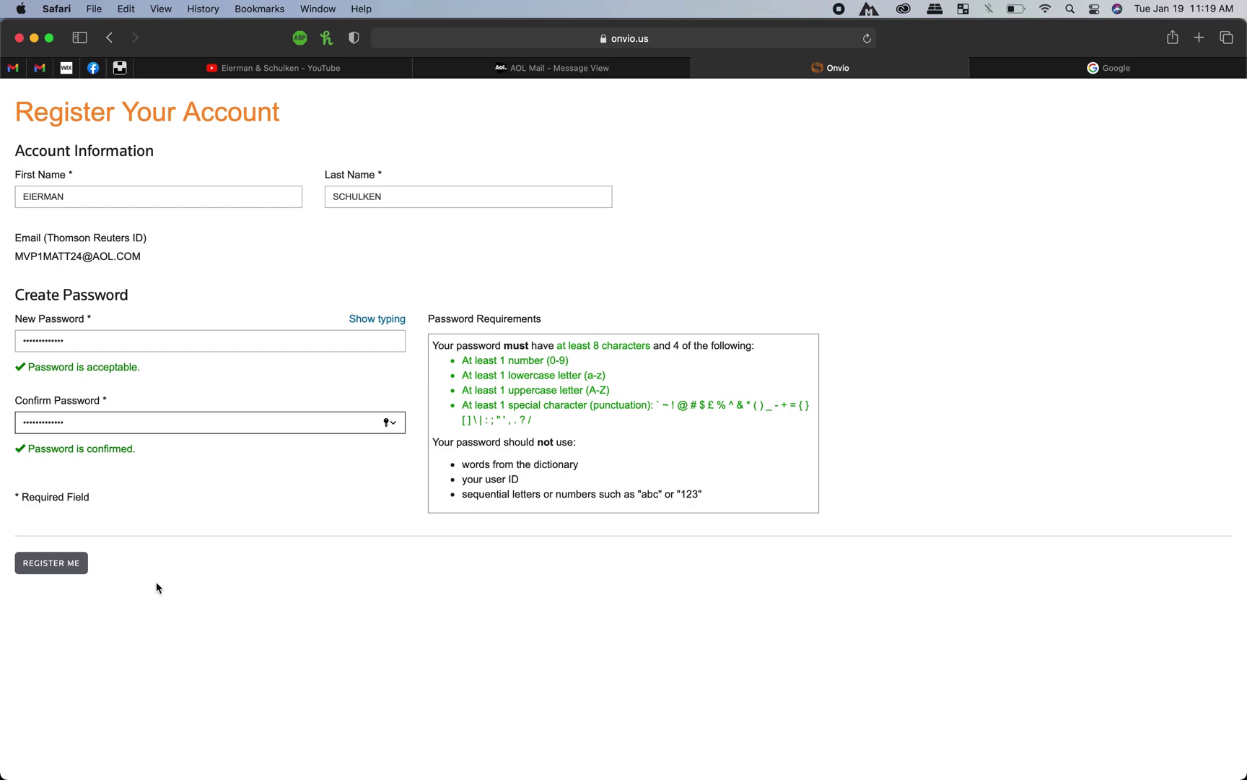
Step: Submit the registration with REGISTER ME, decline saving the password in Safari, and click DONE
{"action": "left_click", "coordinate": [61, 568]}
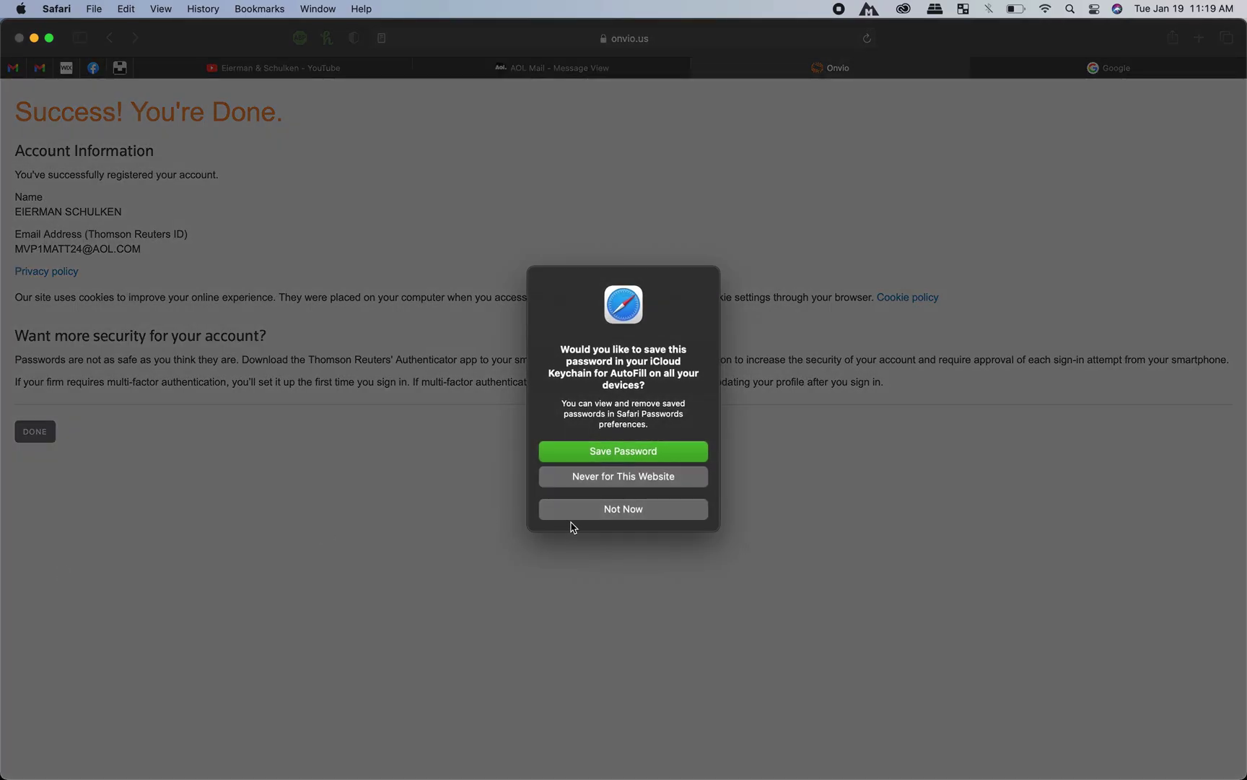
{"action": "left_click", "coordinate": [581, 512]}
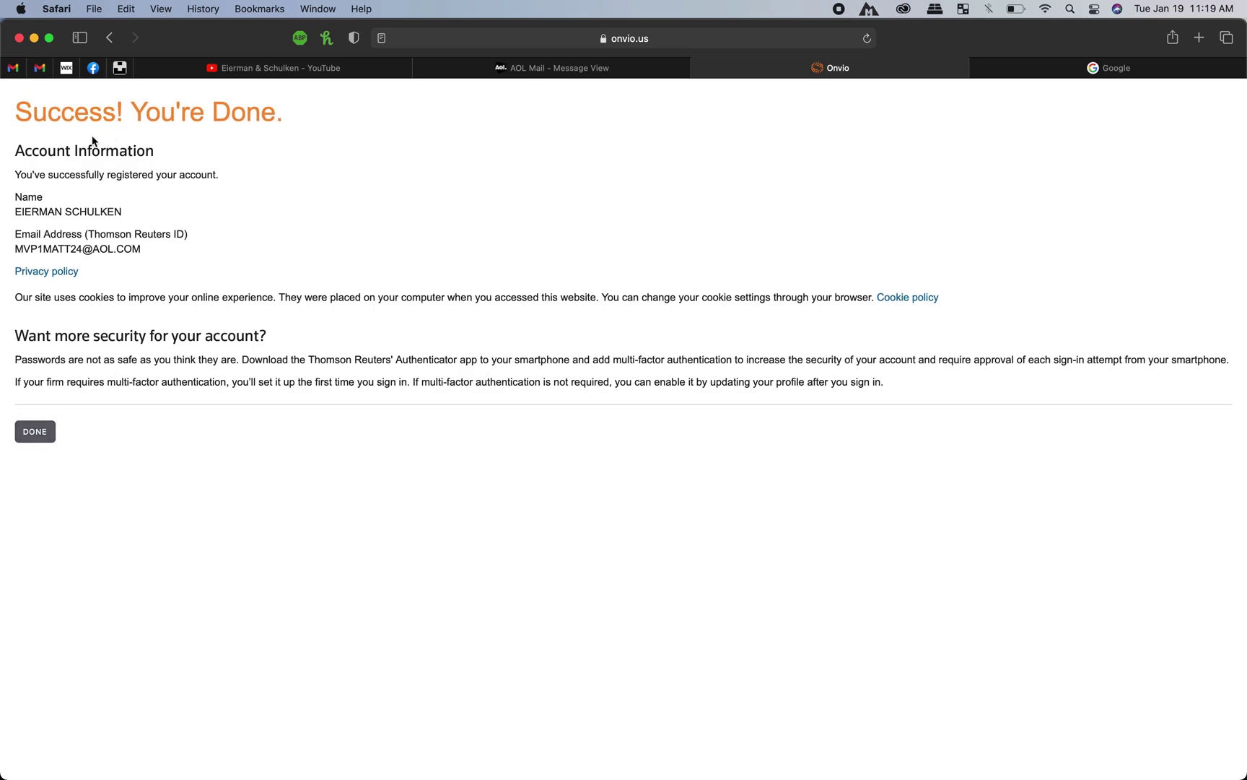
{"action": "left_click", "coordinate": [46, 430]}
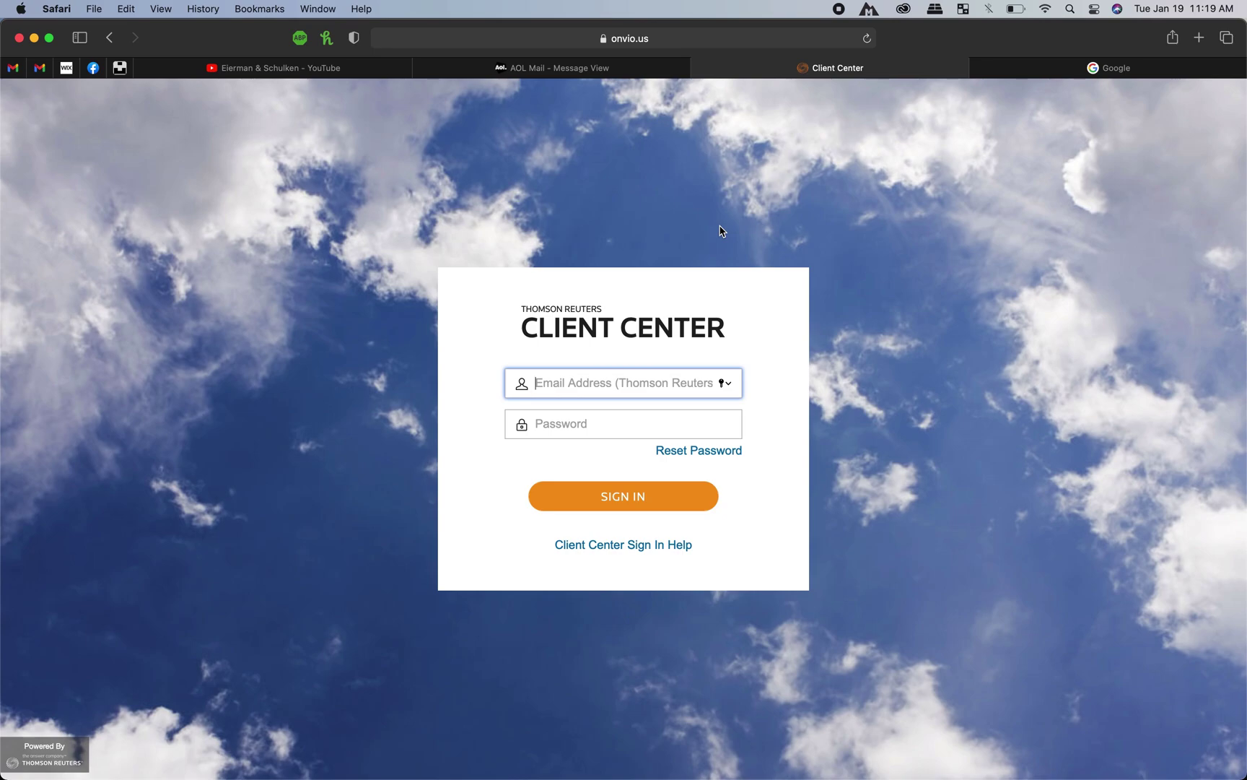
Step: Load onvio.us/clientcenter in the tab that was showing Google
{"action": "left_click", "coordinate": [1054, 72]}
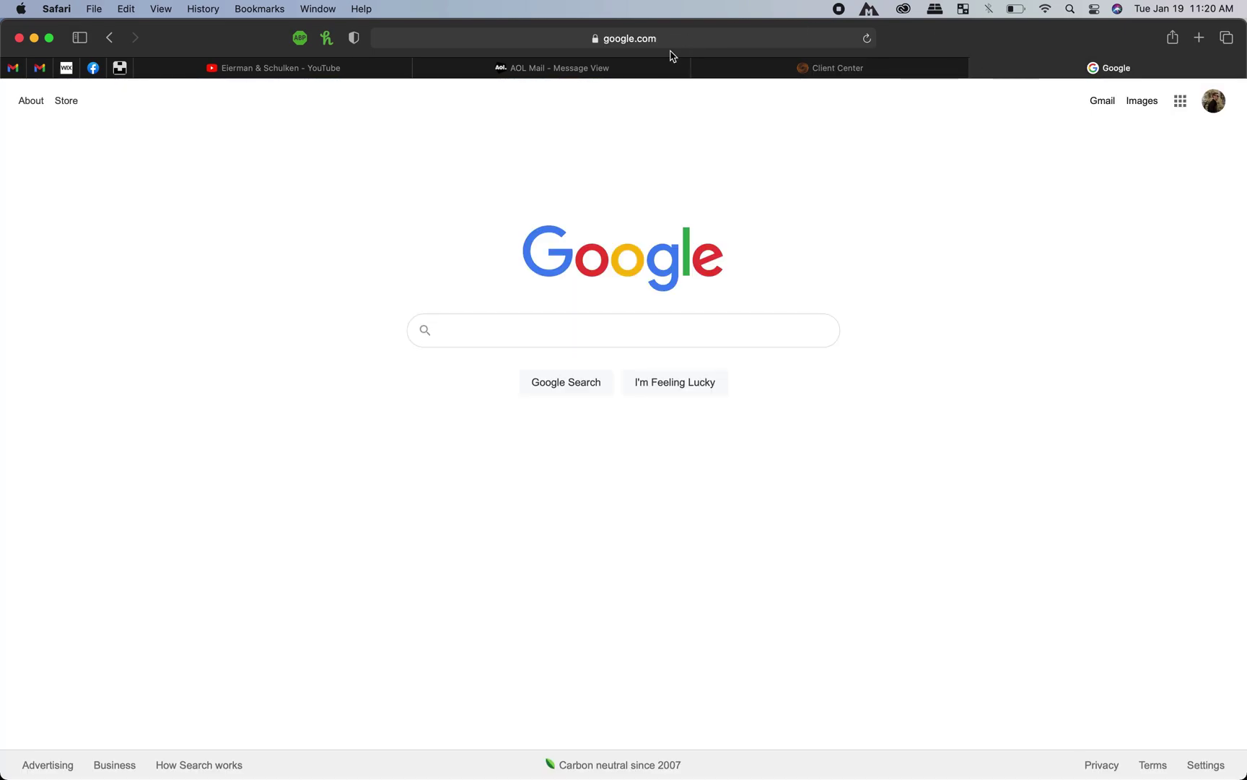
{"action": "left_click", "coordinate": [626, 41]}
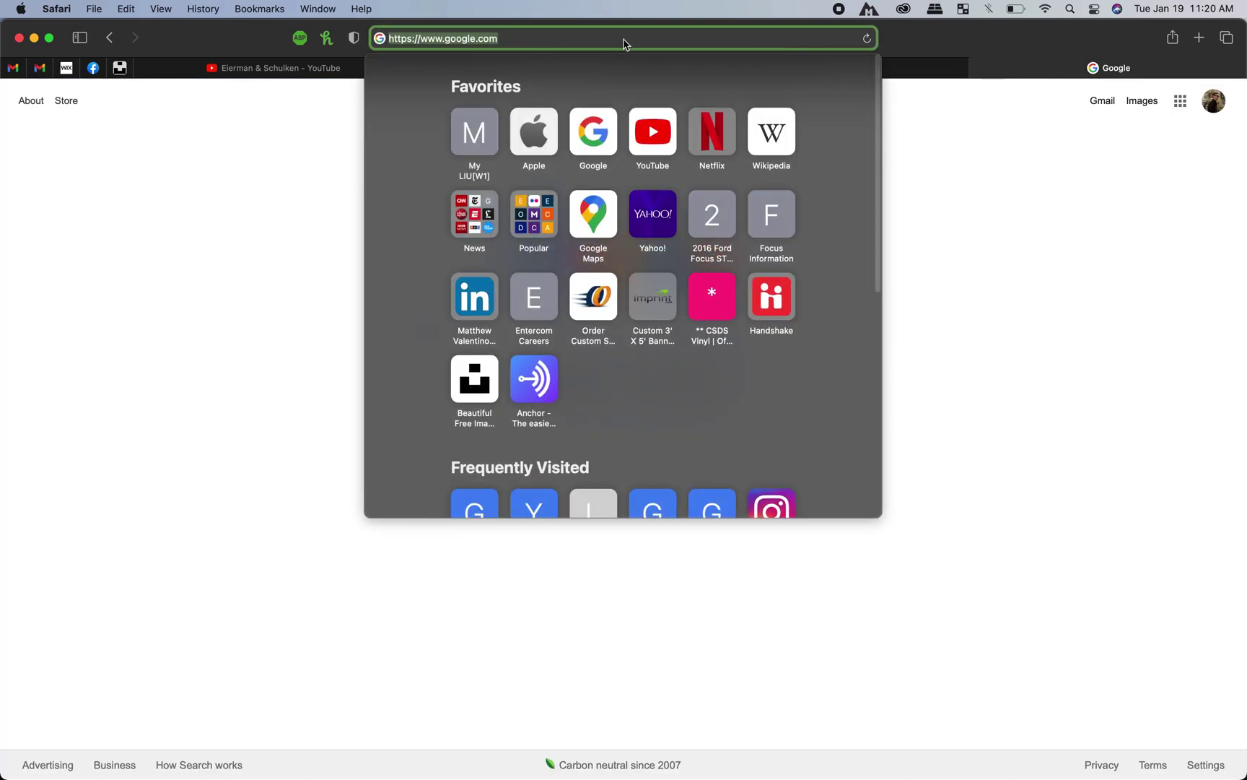
{"action": "key", "text": "BackSpace"}
{"action": "type", "text": "onvio.us"}
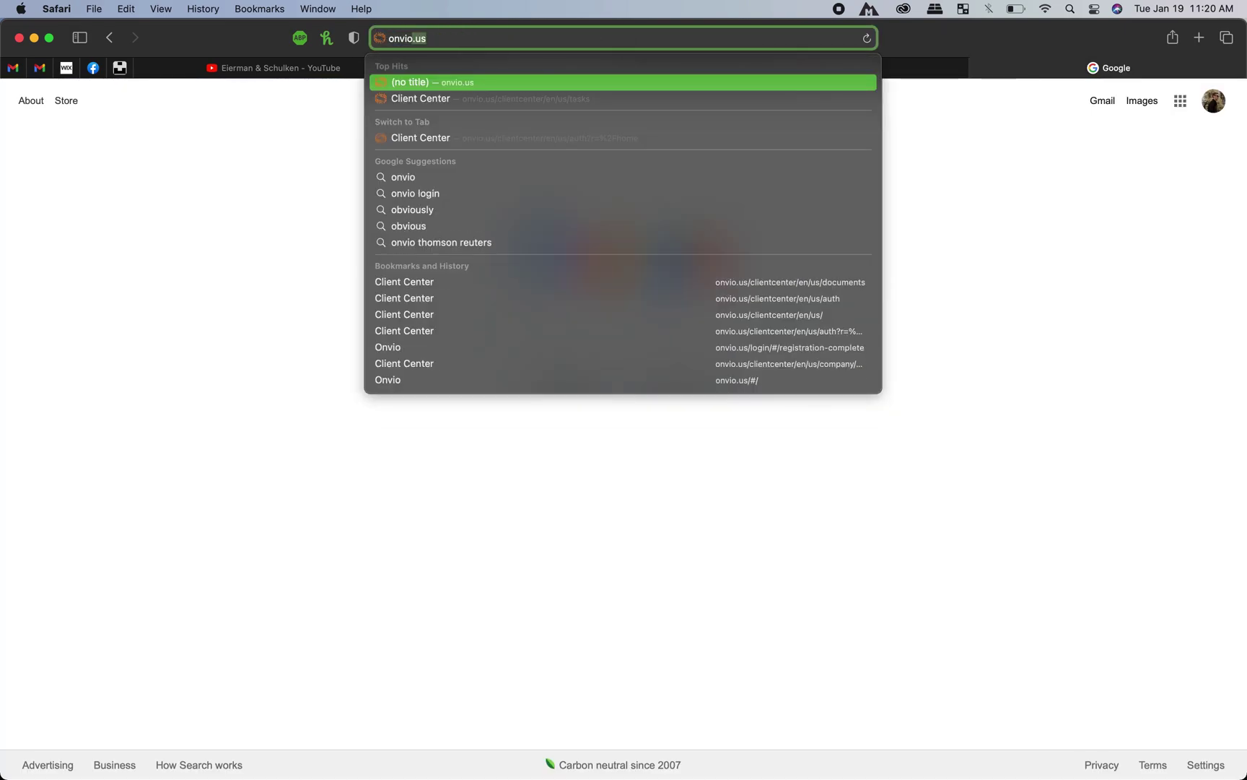
{"action": "type", "text": "/"}
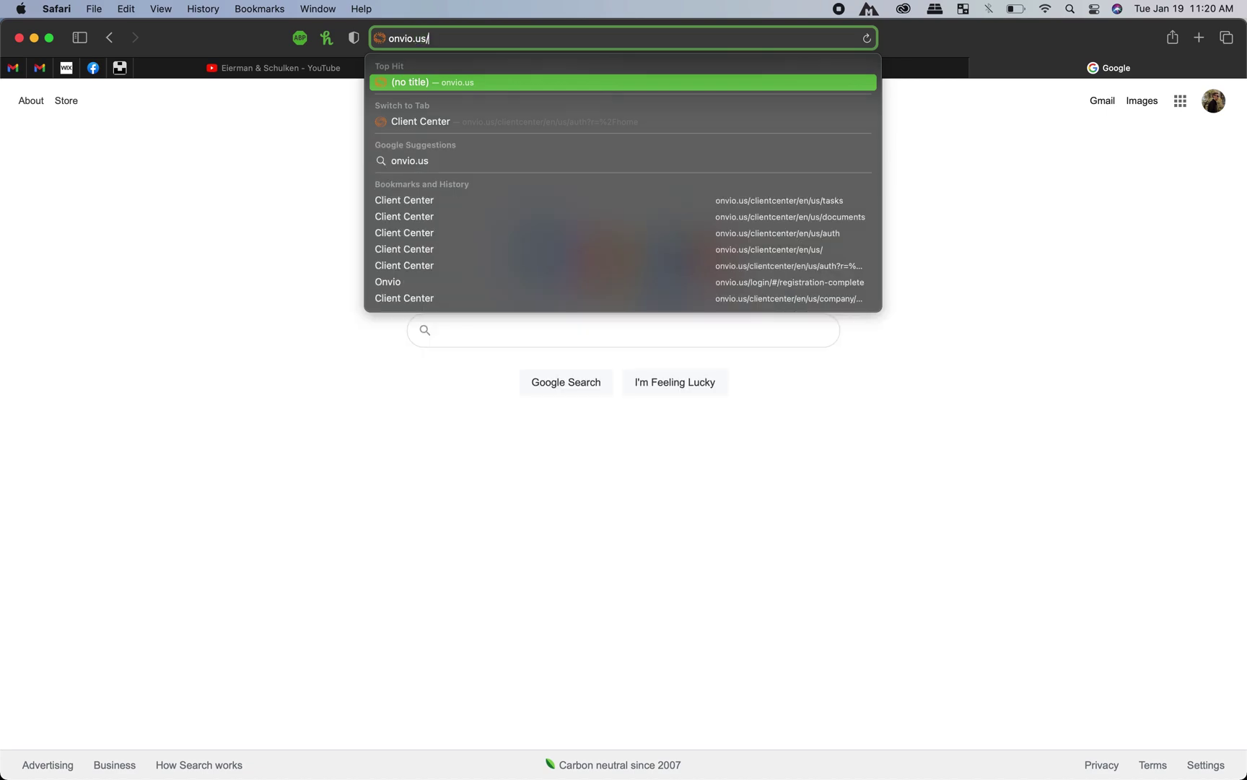
{"action": "type", "text": "clientc"}
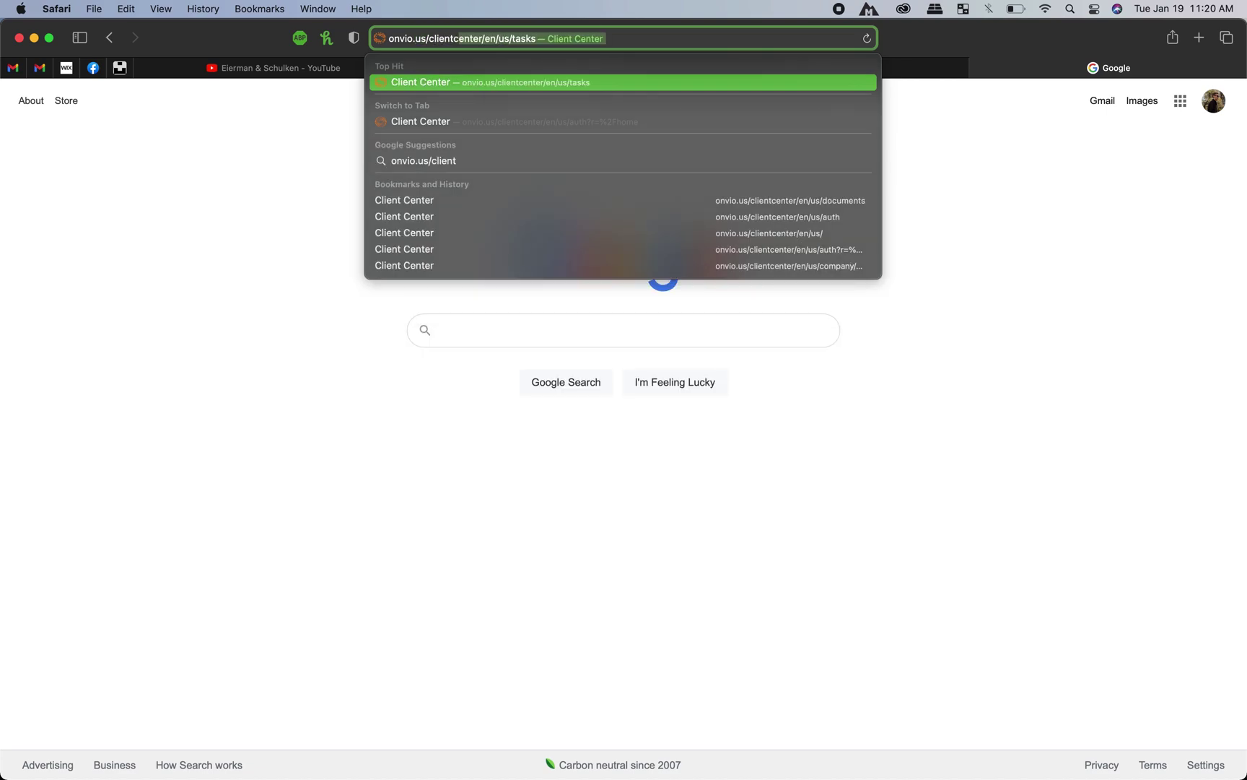
{"action": "type", "text": "enter"}
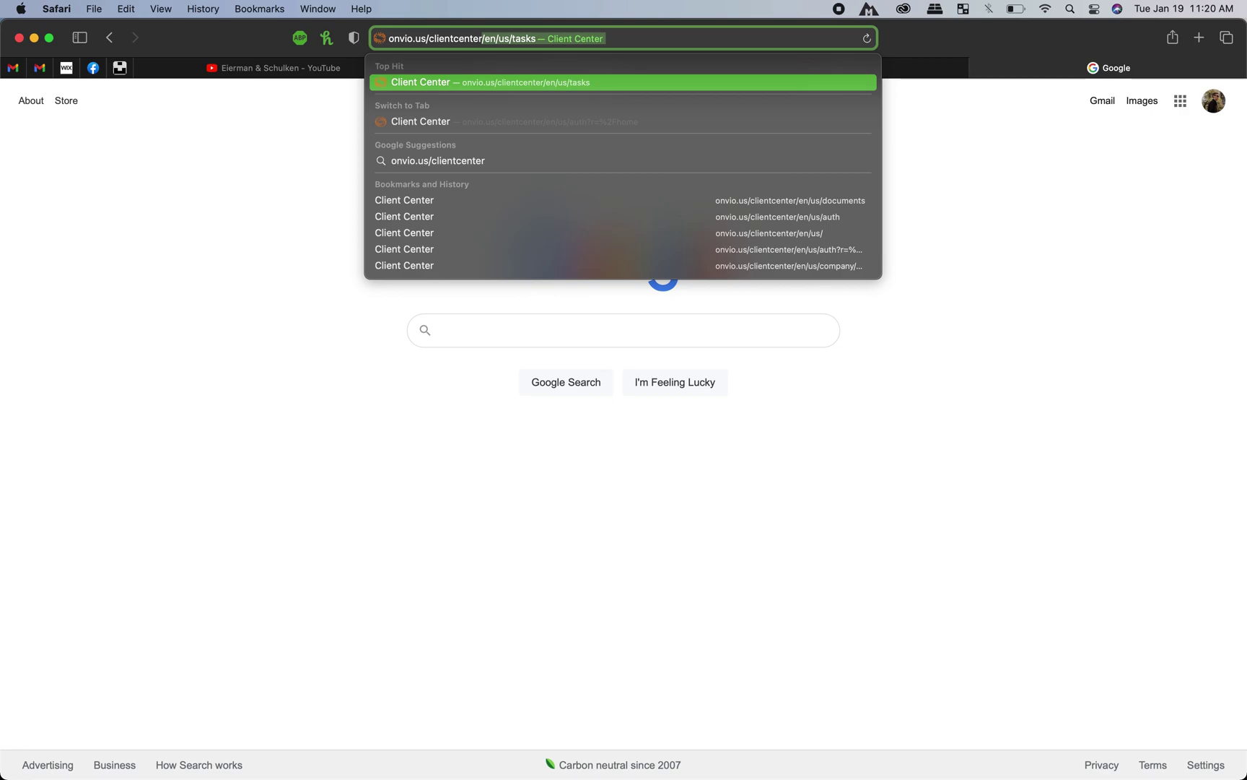
{"action": "key", "text": "Return"}
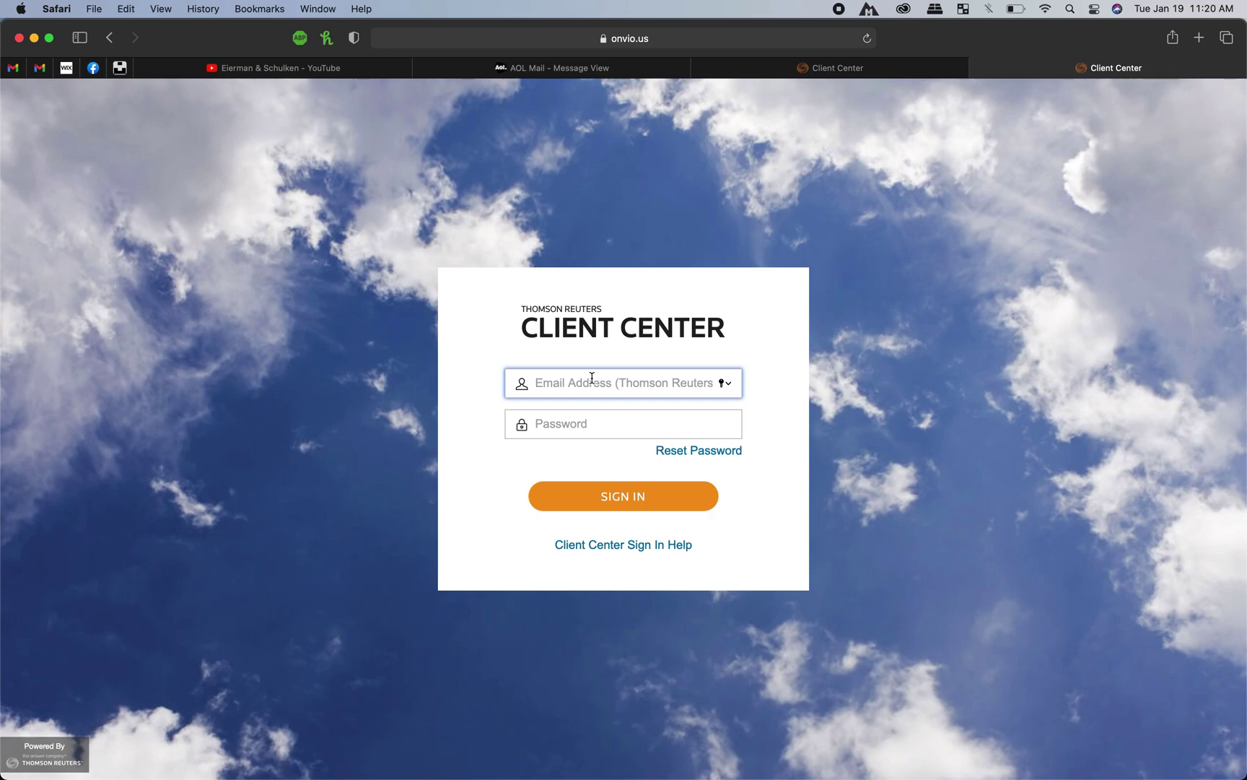
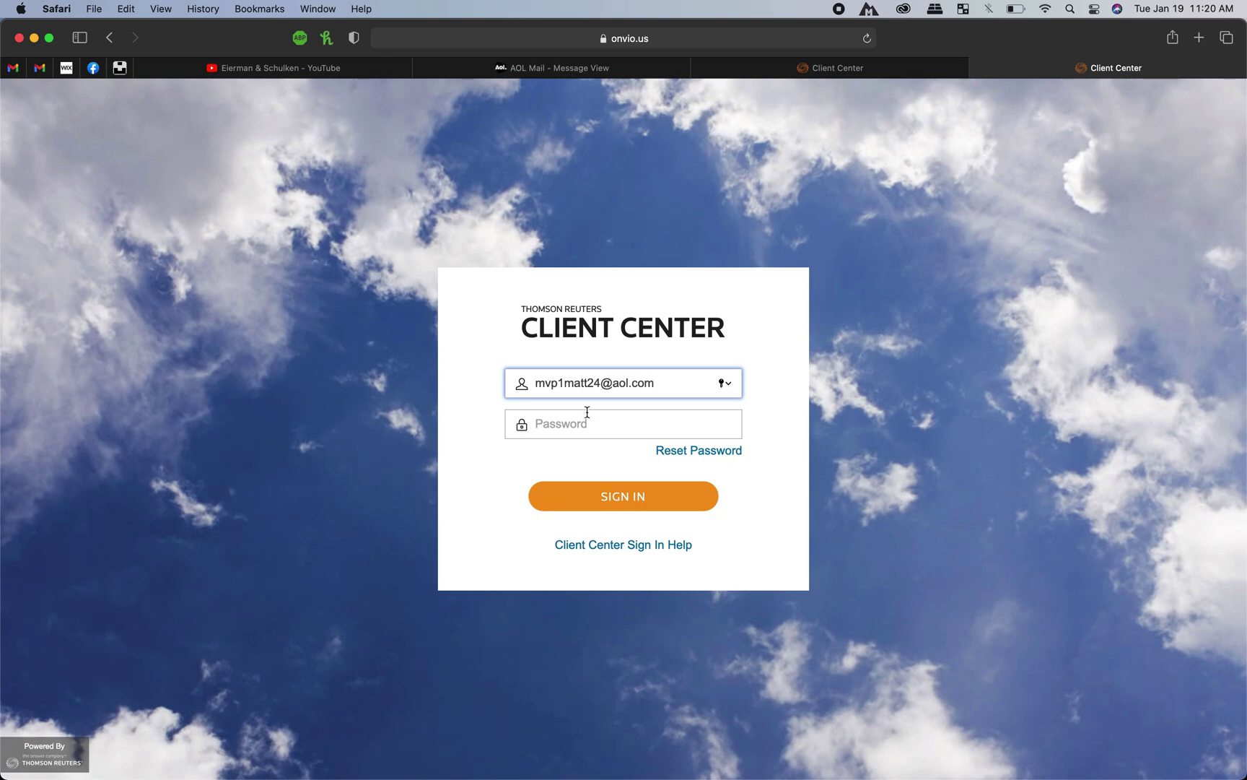
Step: Sign in with the account's e-mail address and the new password
{"action": "left_click", "coordinate": [587, 415]}
{"action": "type", "text": "•••••••••••••"}
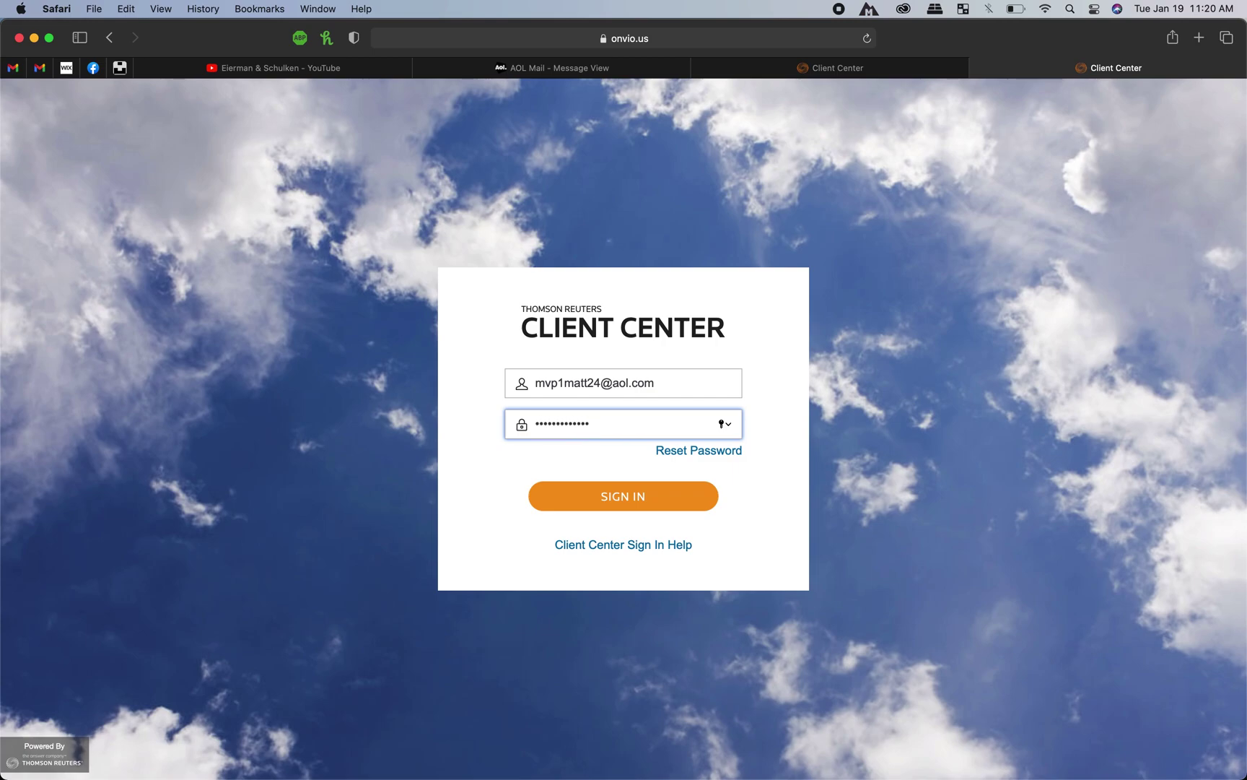
{"action": "left_click", "coordinate": [657, 488]}
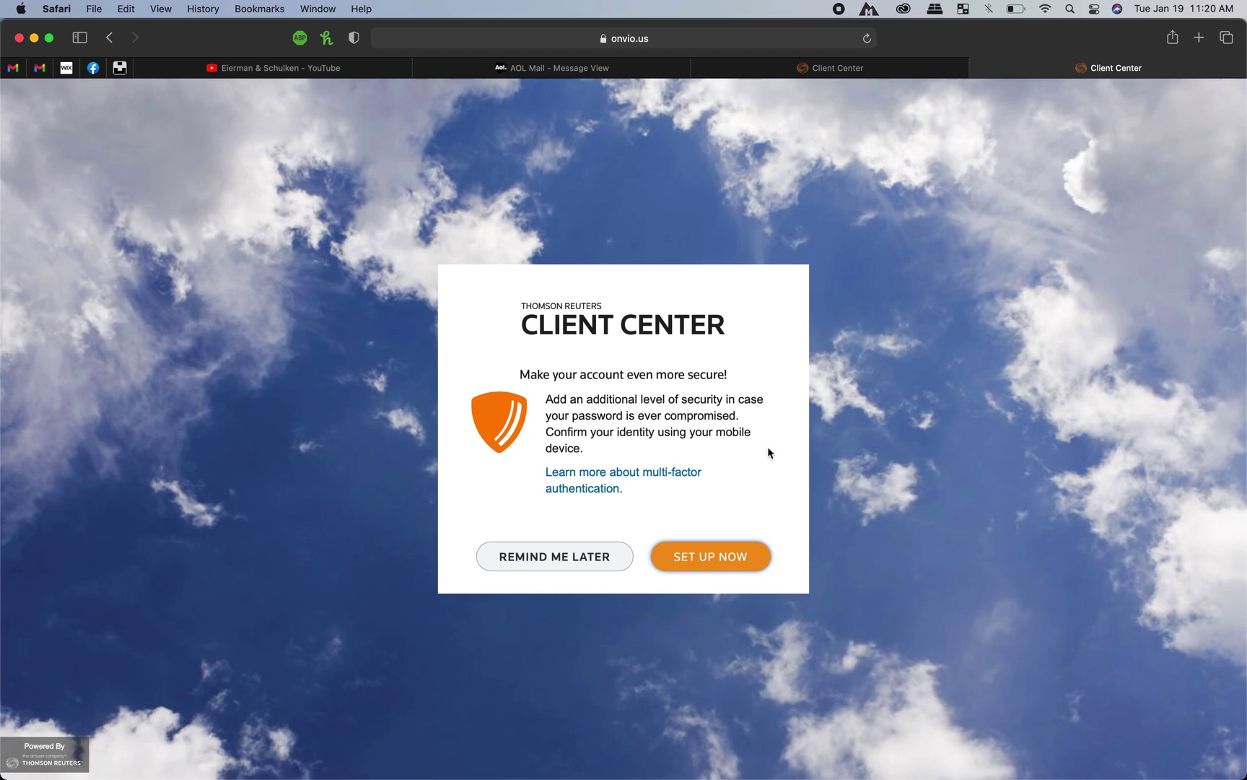
Step: Postpone multi-factor setup, decline saving the password, and close the welcome guide
{"action": "left_click", "coordinate": [554, 557]}
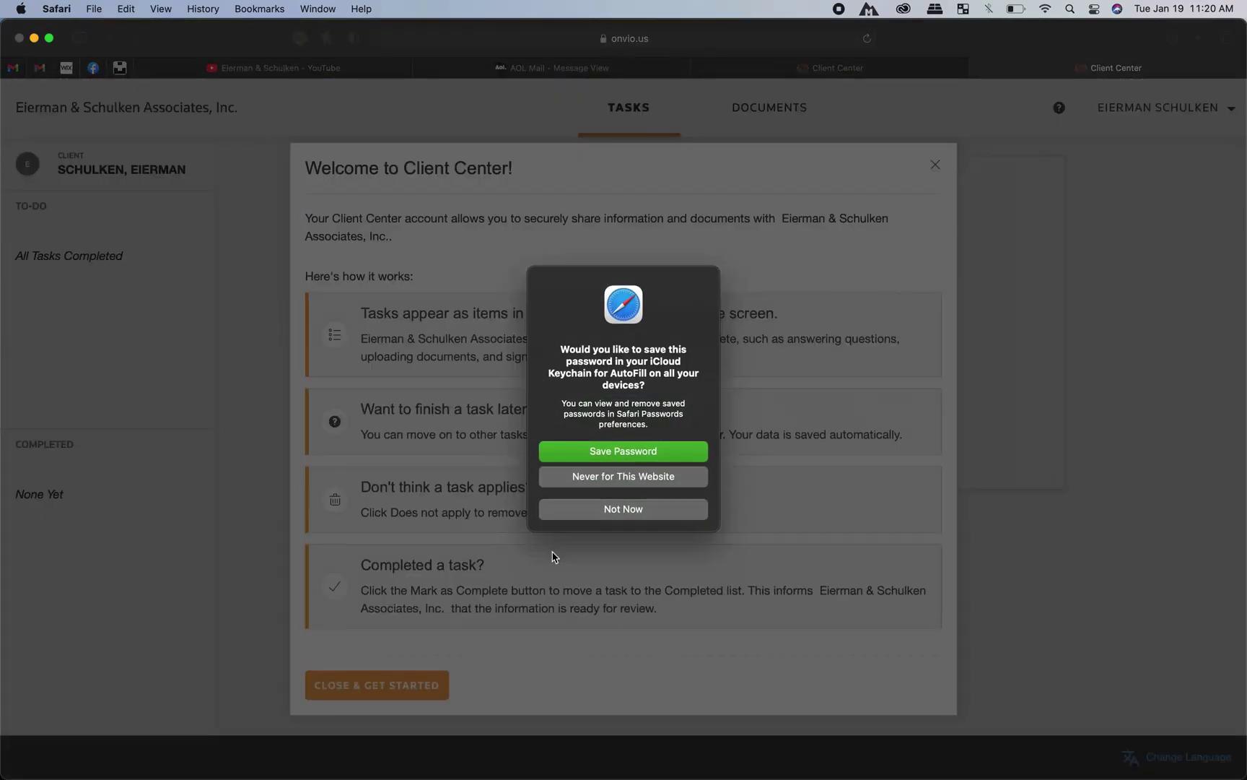
{"action": "left_click", "coordinate": [651, 509]}
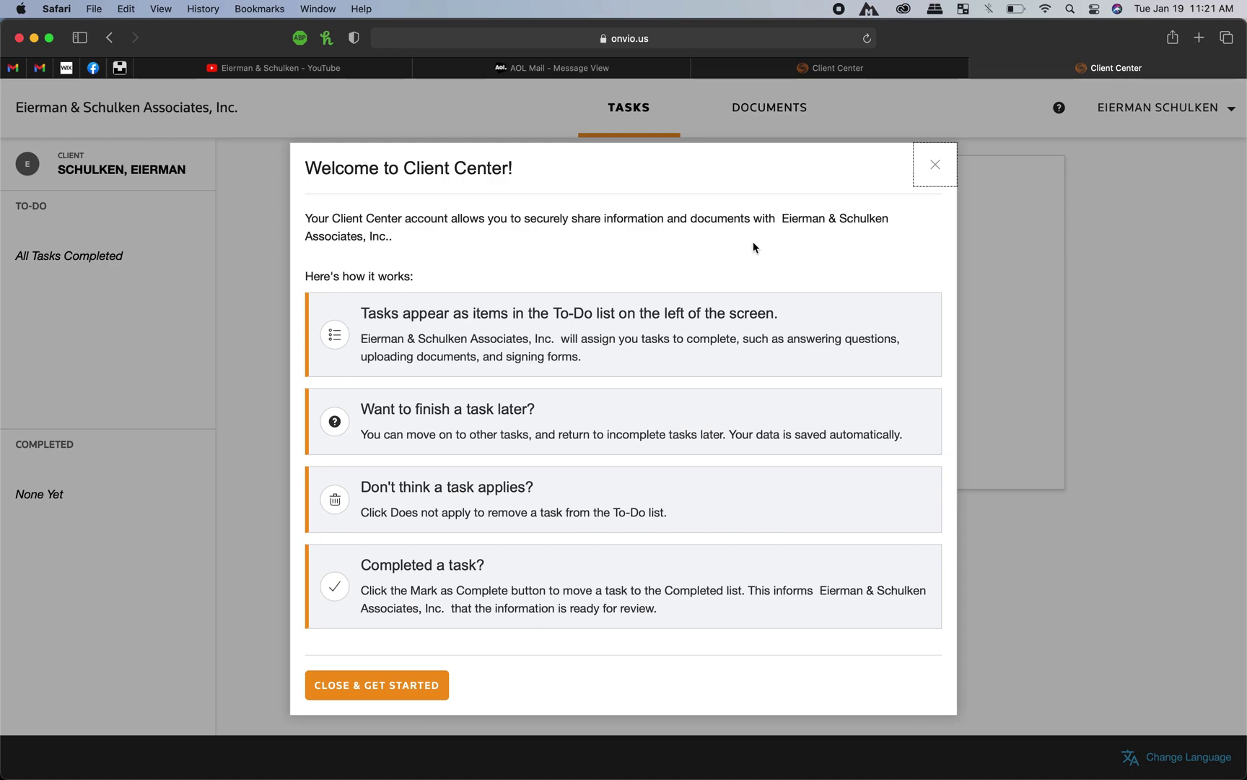
{"action": "left_click", "coordinate": [420, 685]}
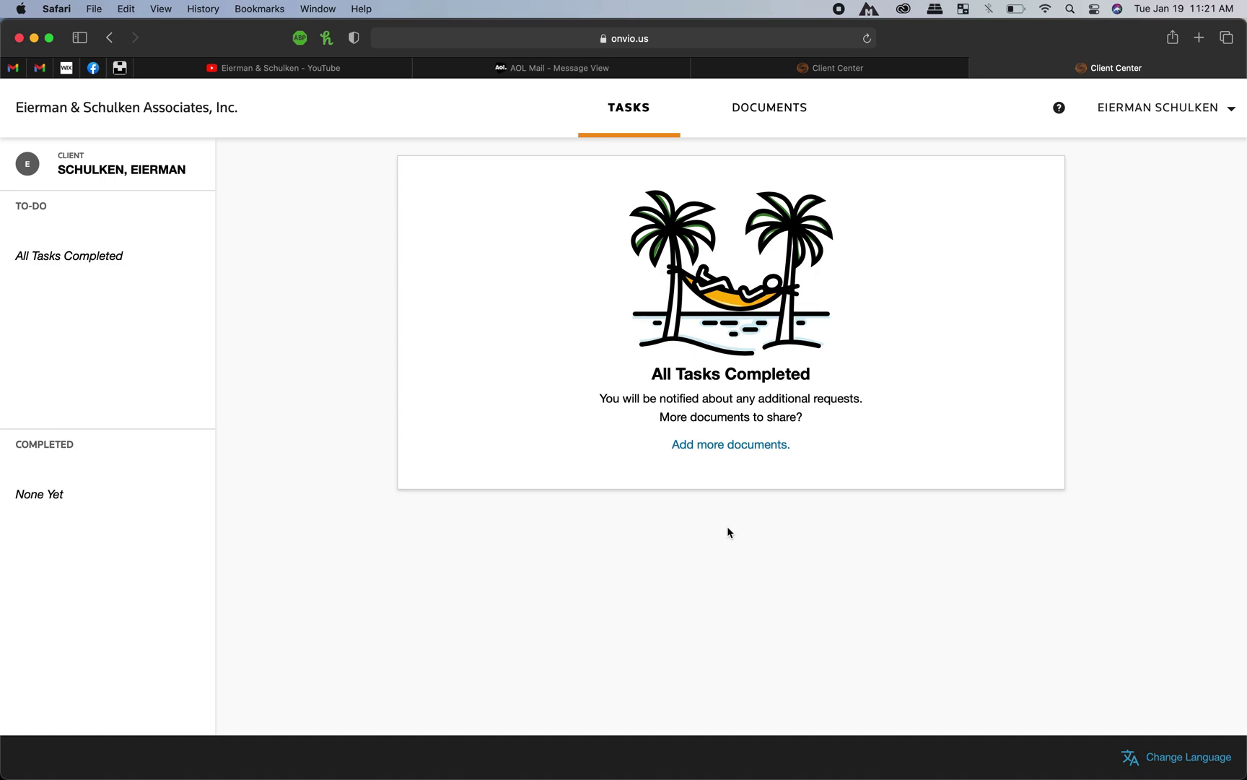
Step: Browse Documents to 2020 > Client Documents, switch to the flat list view, and click Add
{"action": "left_click", "coordinate": [756, 123]}
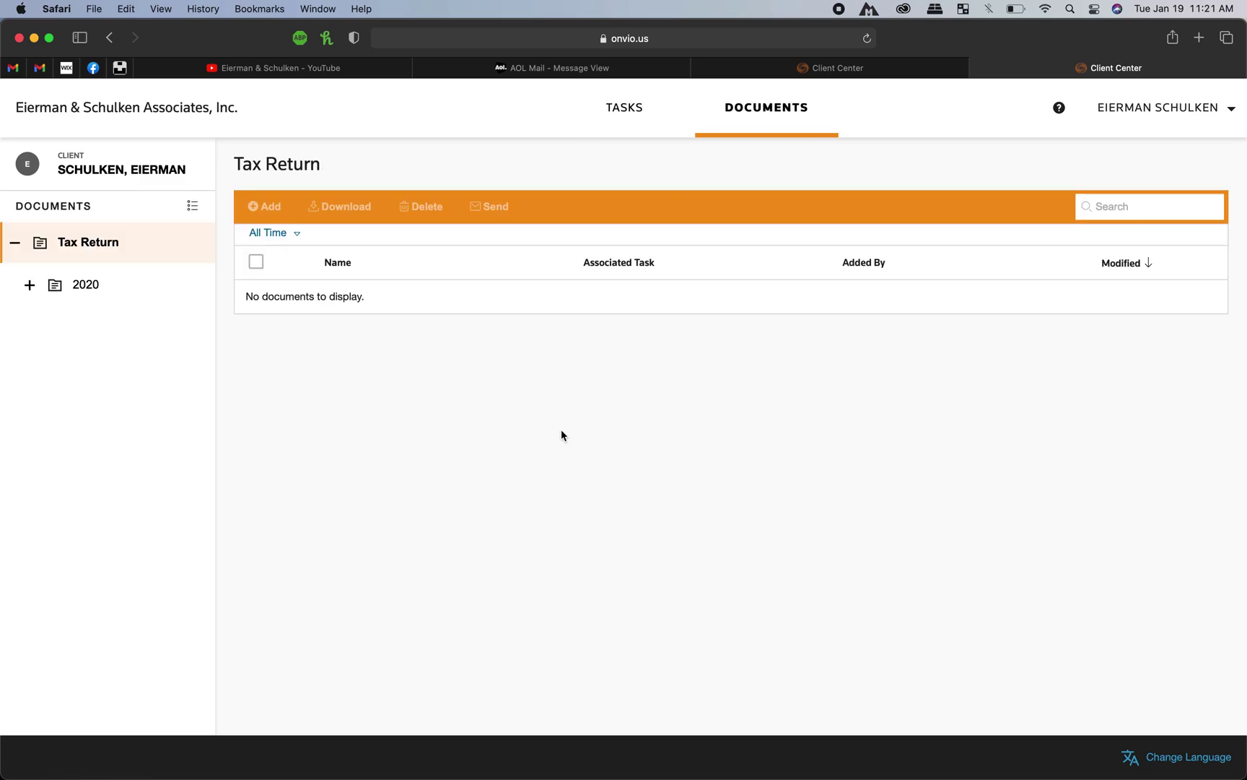
{"action": "left_click", "coordinate": [102, 289]}
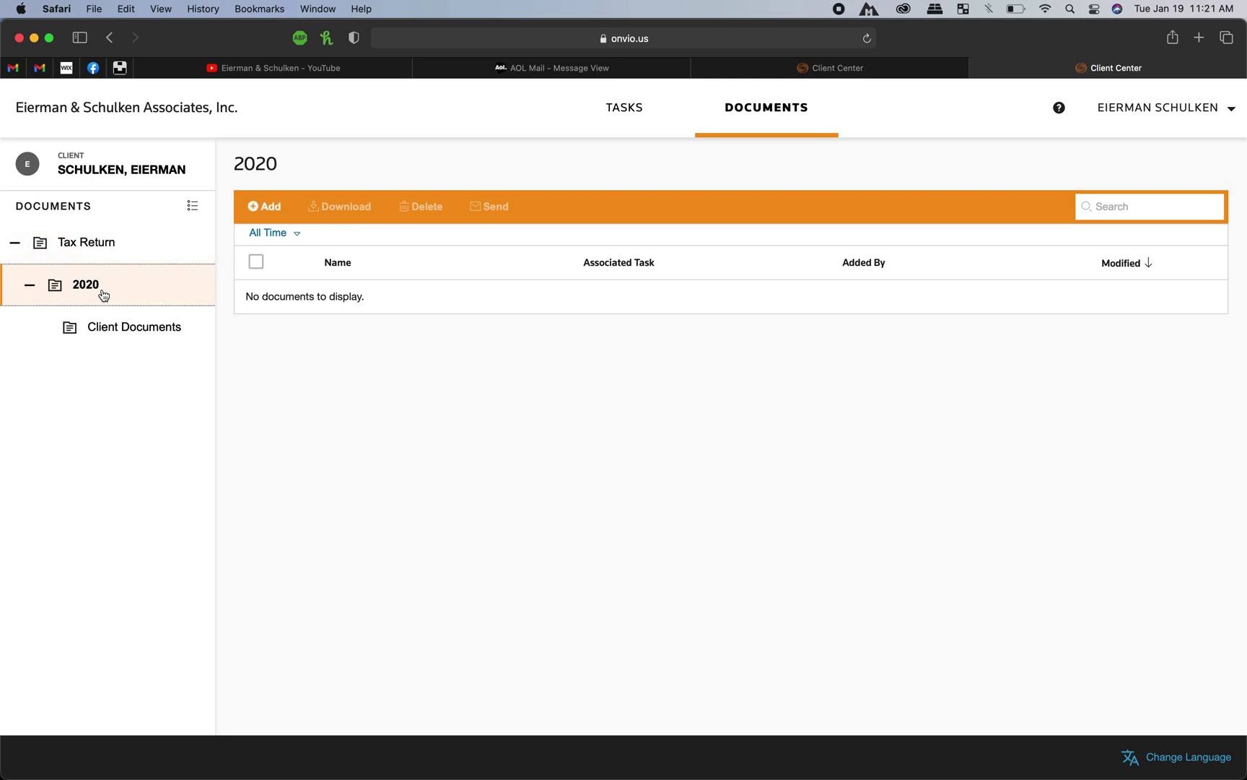
{"action": "left_click", "coordinate": [150, 342]}
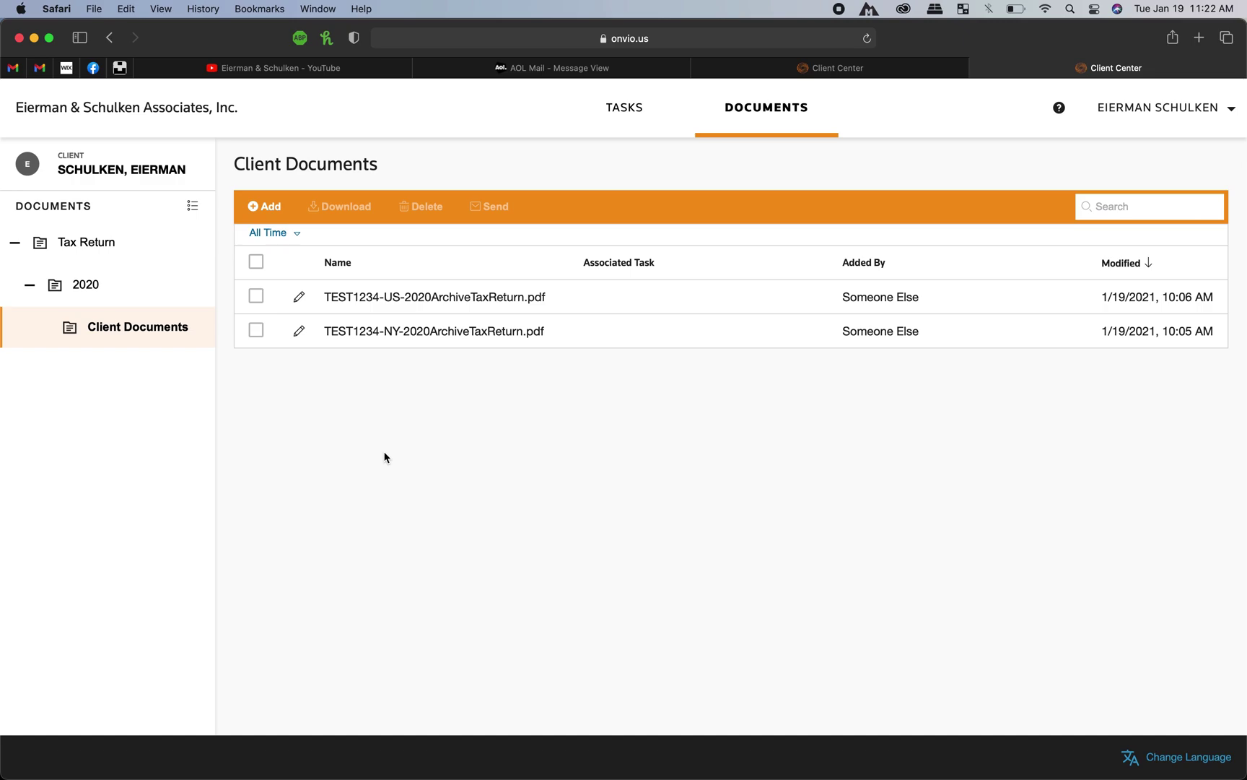
{"action": "left_click", "coordinate": [193, 209]}
{"action": "left_click", "coordinate": [265, 207]}
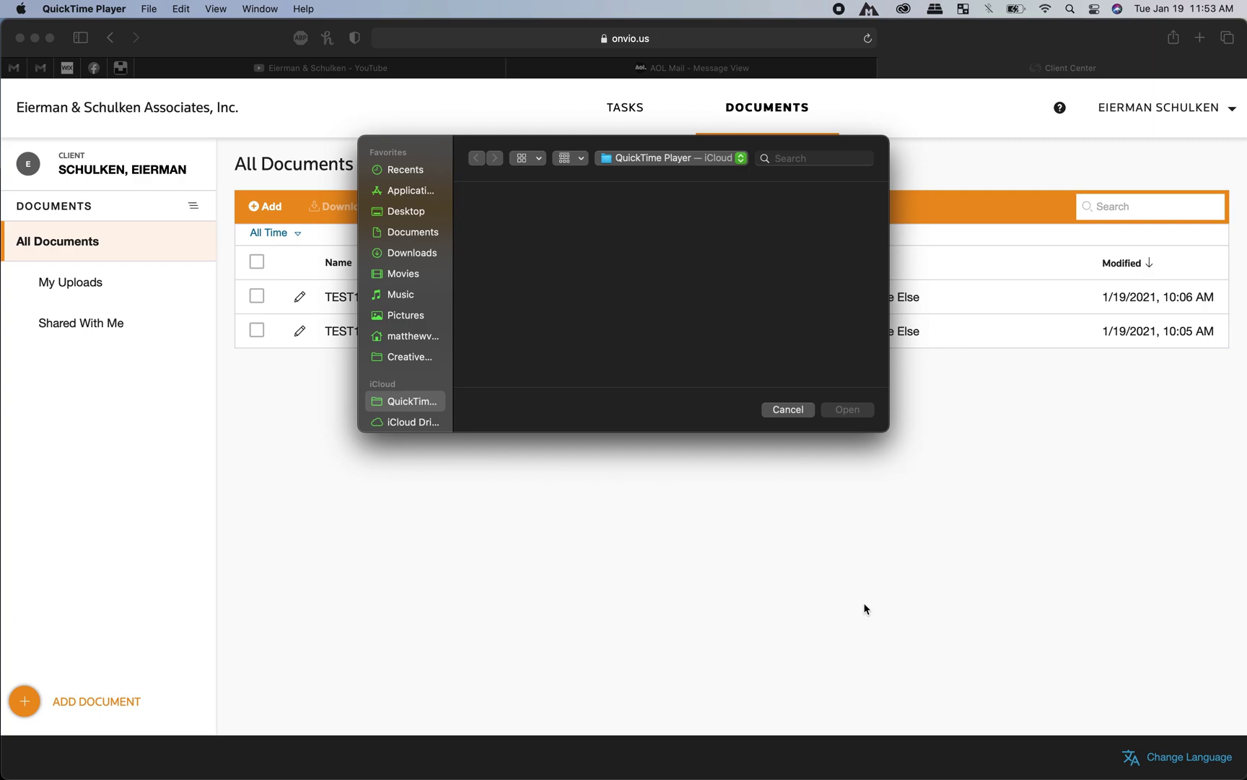
Step: Return to the AOL Mail results and open the 'Tax docs photos' email
{"action": "left_click", "coordinate": [782, 74]}
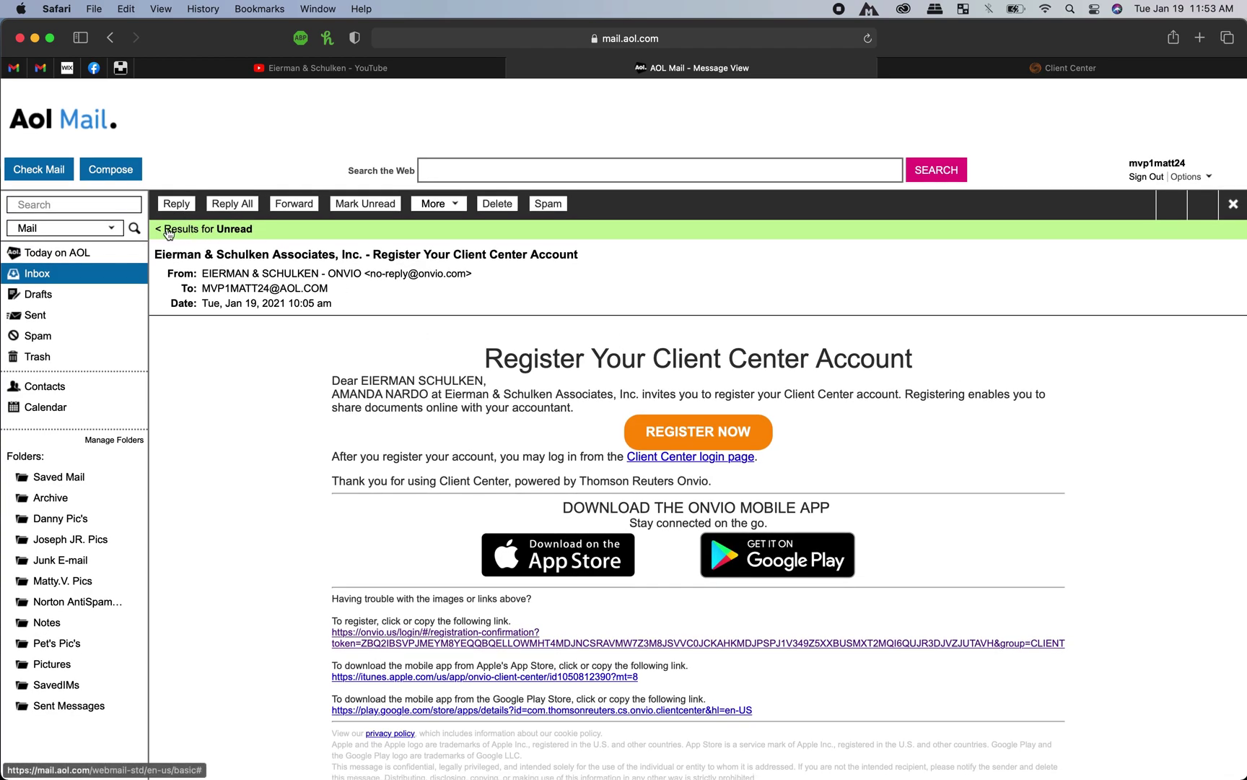
{"action": "left_click", "coordinate": [1233, 205]}
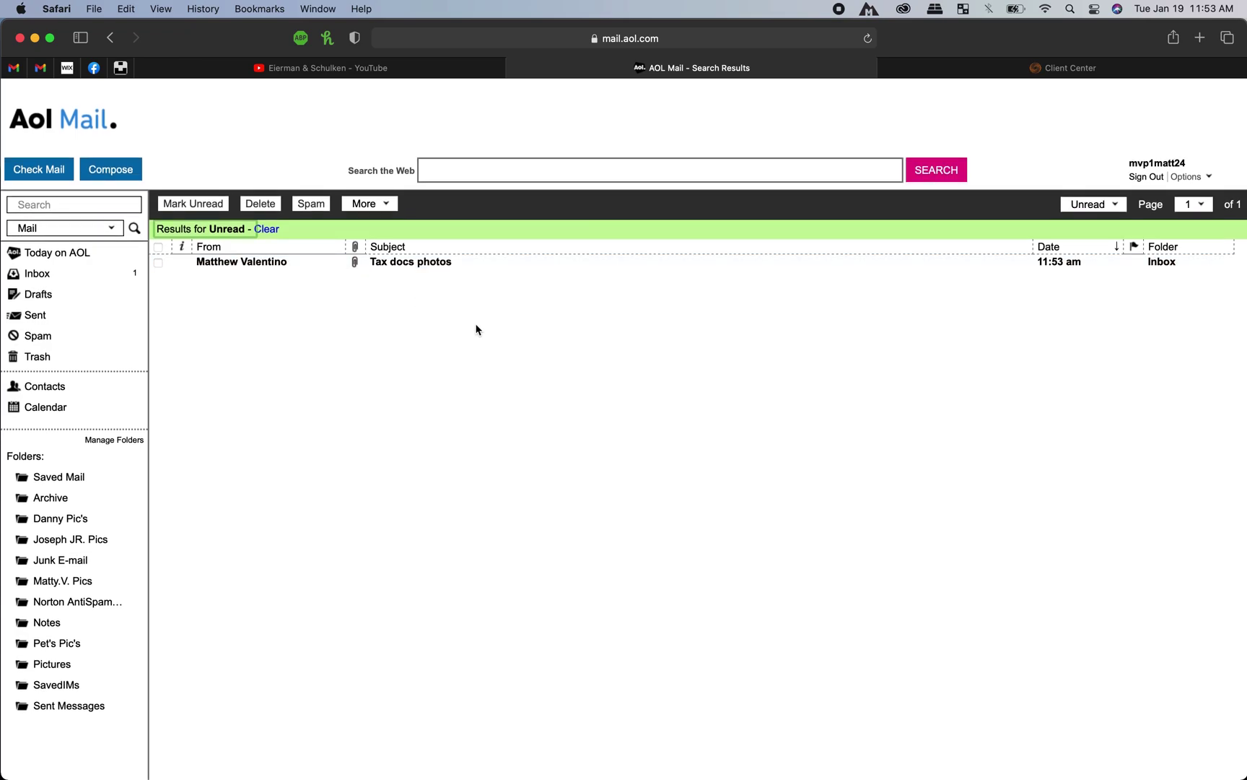
{"action": "left_click", "coordinate": [477, 261]}
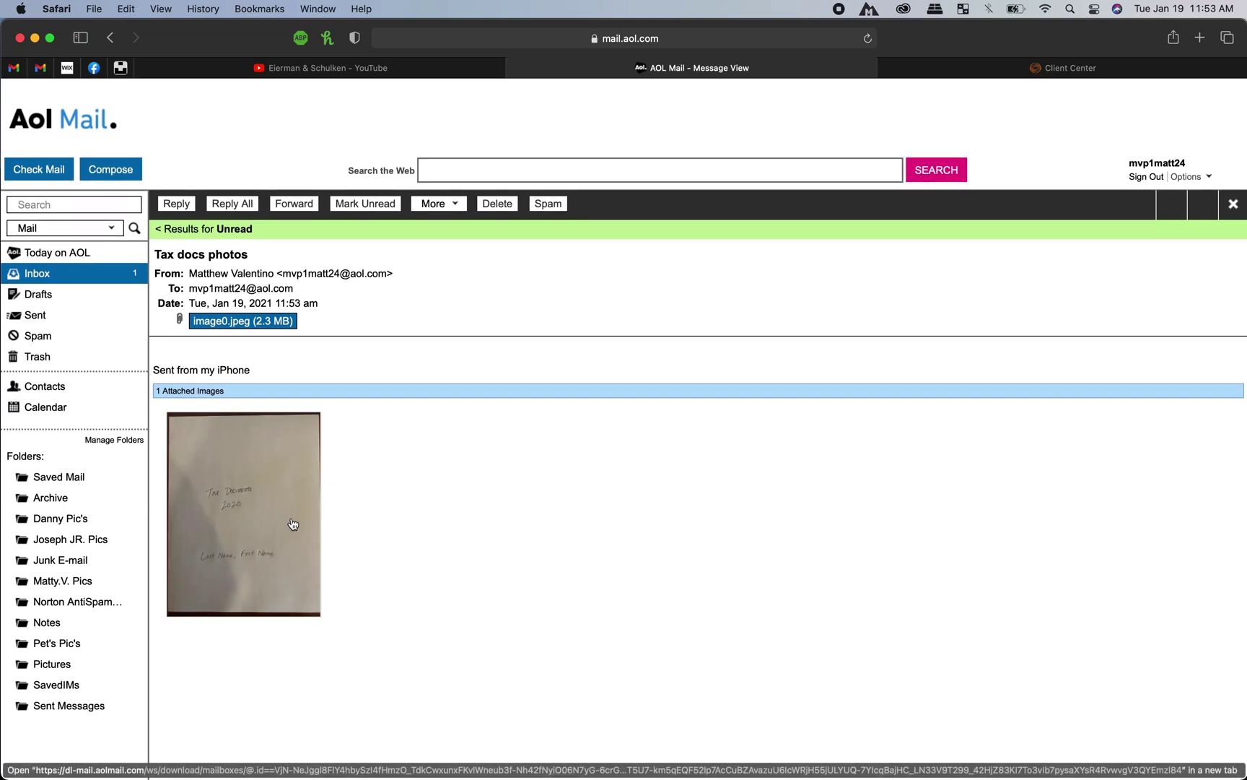
Step: Download the attached image0.jpeg via Download Linked File, allowing downloads, then close Preview
{"action": "right_click", "coordinate": [291, 553]}
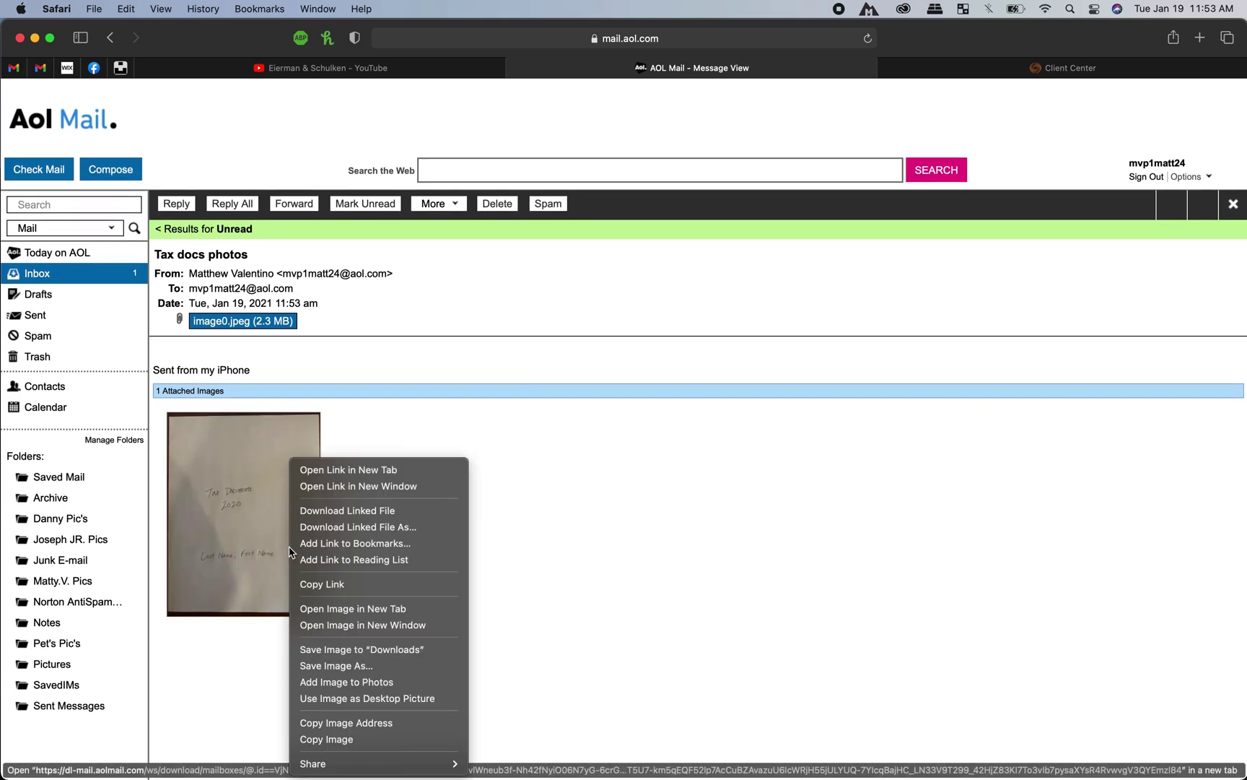
{"action": "left_click", "coordinate": [257, 584]}
{"action": "left_click", "coordinate": [259, 592]}
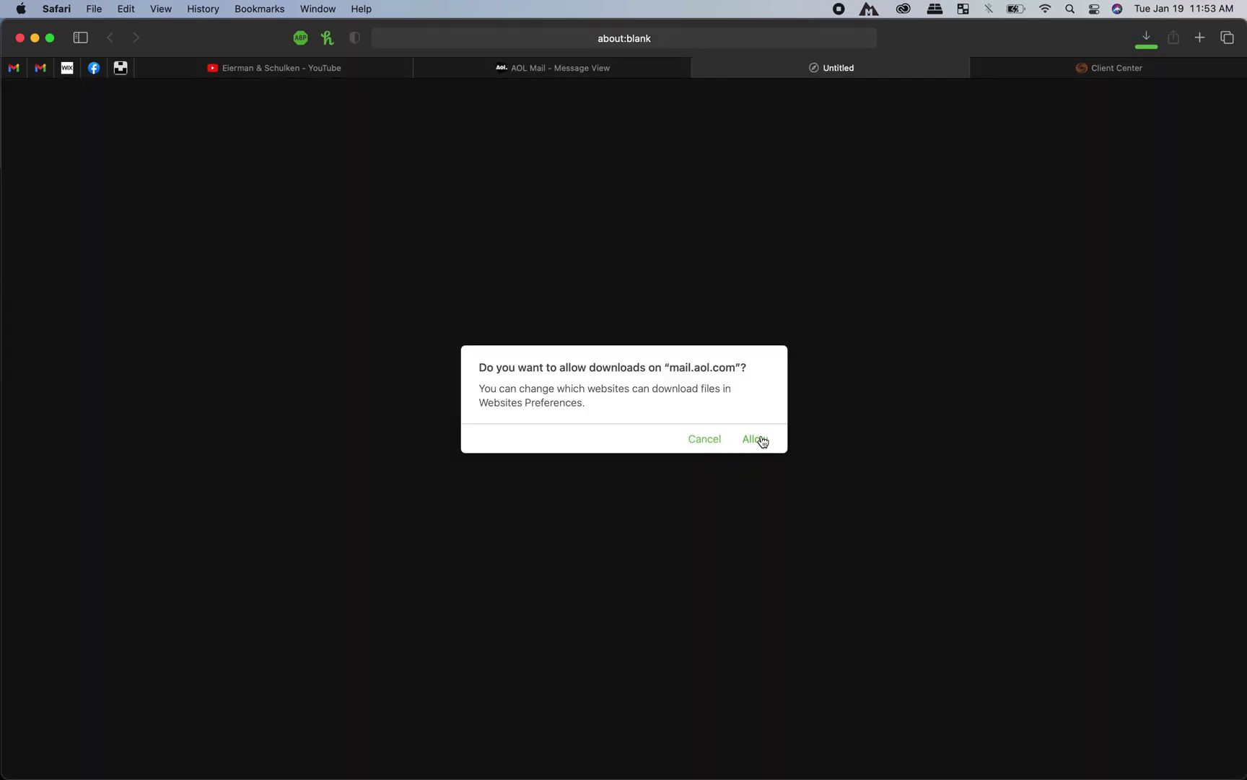
{"action": "left_click", "coordinate": [753, 439]}
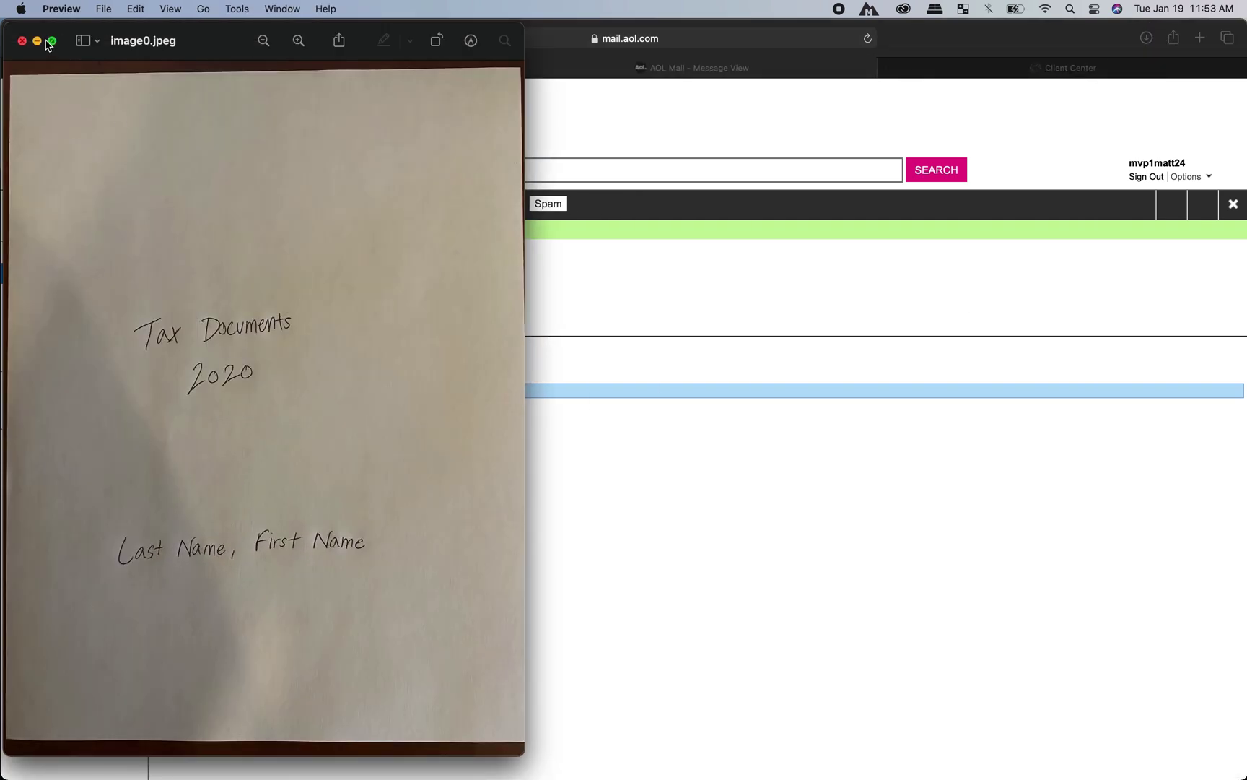
{"action": "left_click", "coordinate": [22, 42]}
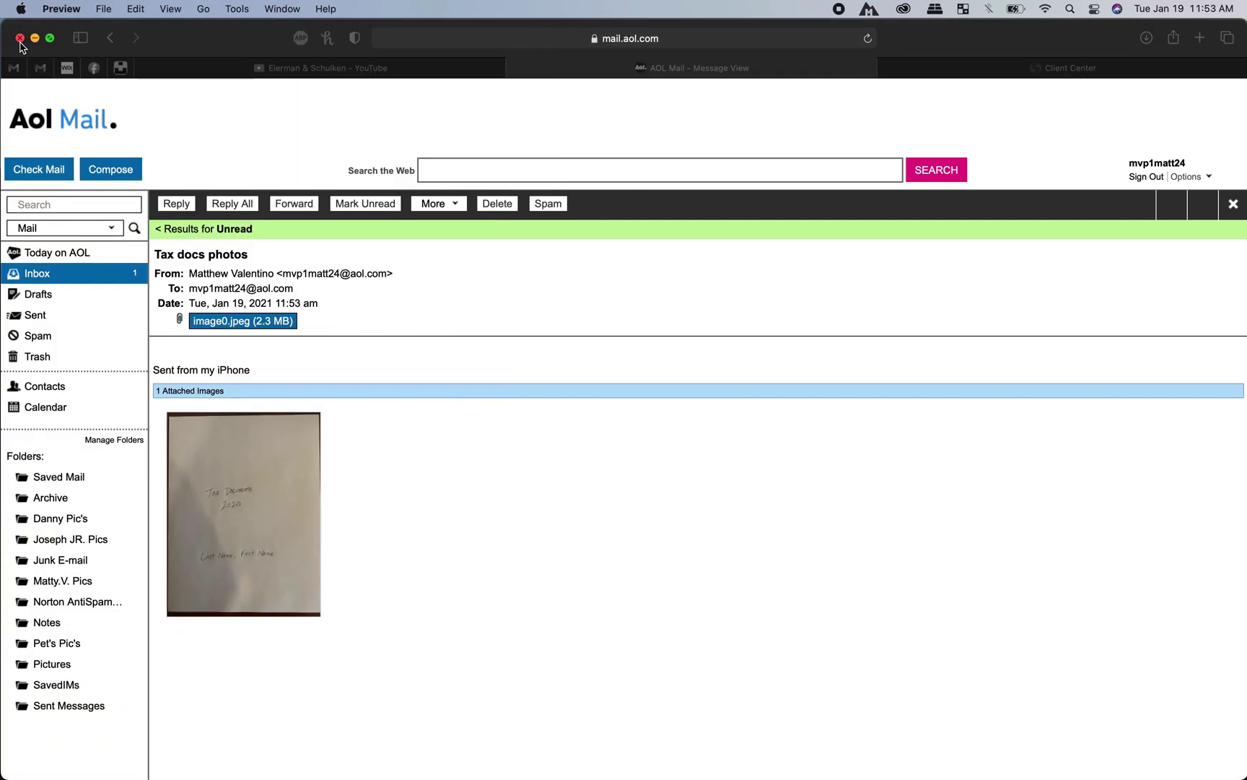
Step: Save the attached photo with Save Image As to the Desktop as 'TaxDocs Cover'
{"action": "right_click", "coordinate": [284, 532]}
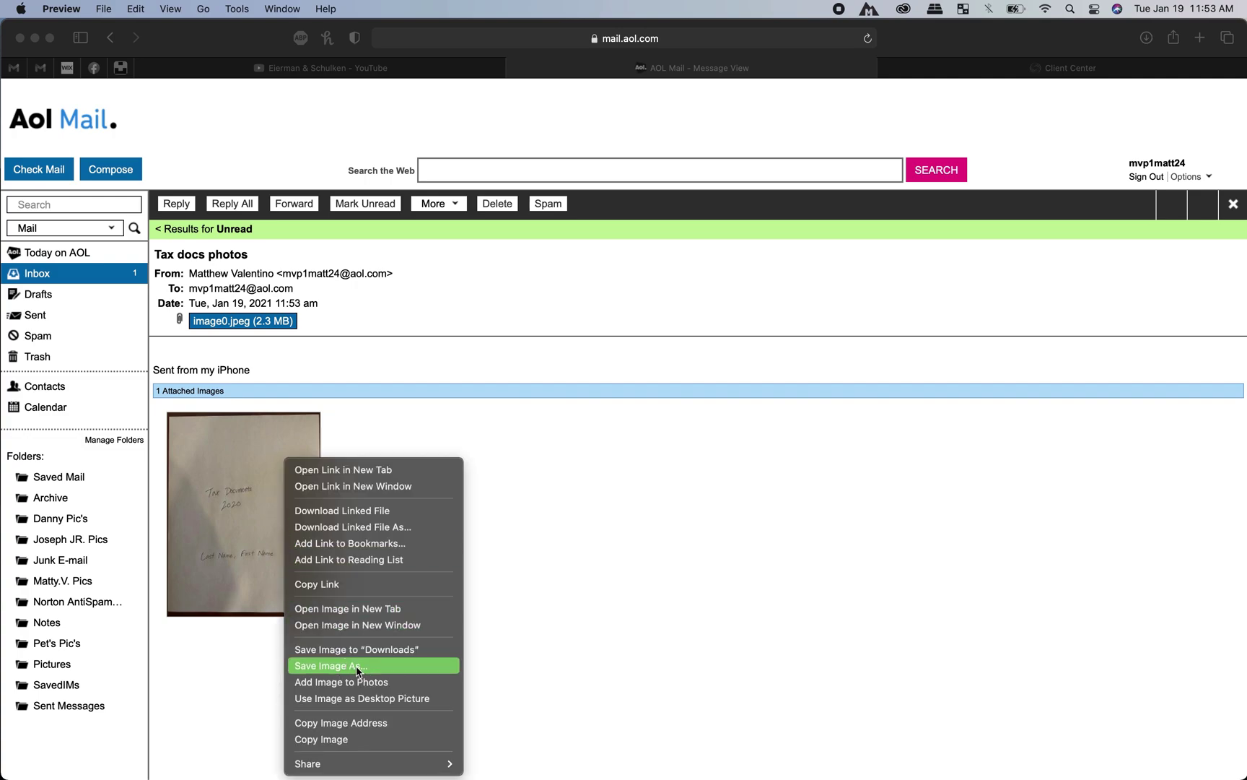
{"action": "left_click", "coordinate": [348, 665]}
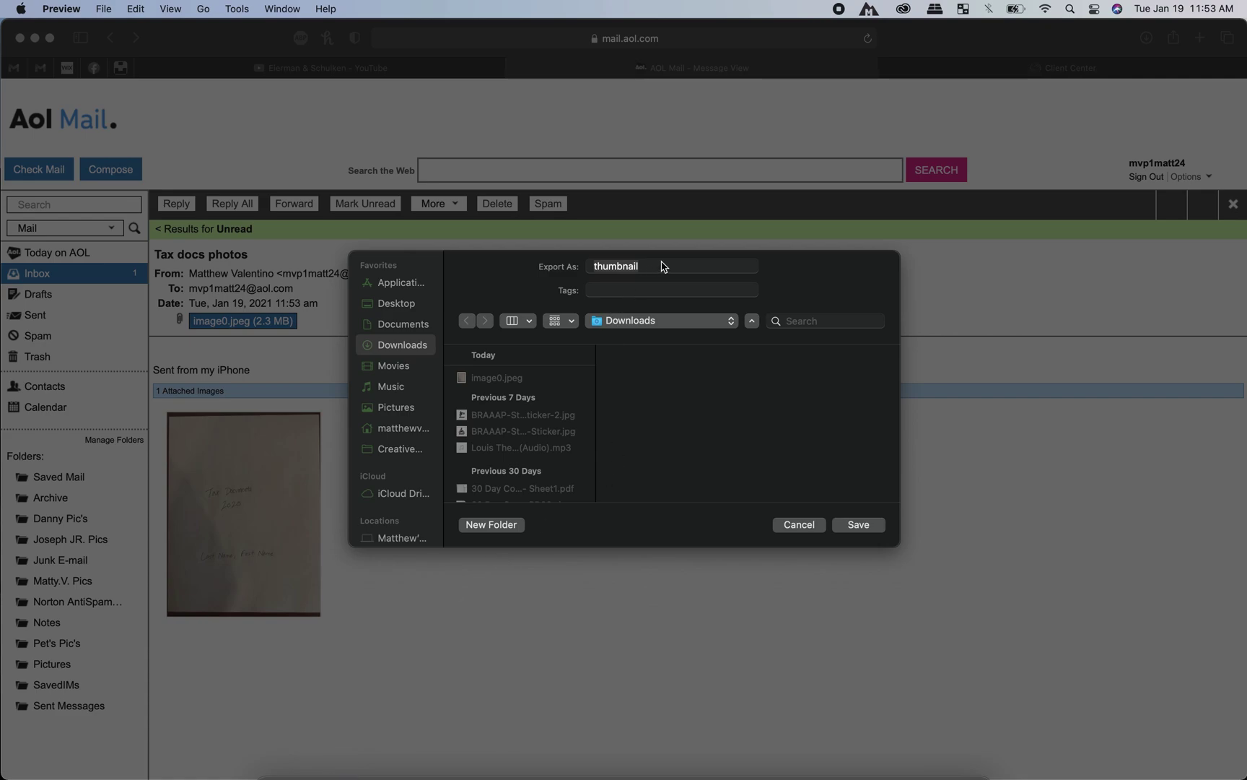
{"action": "left_click", "coordinate": [664, 267]}
{"action": "double_click", "coordinate": [664, 271]}
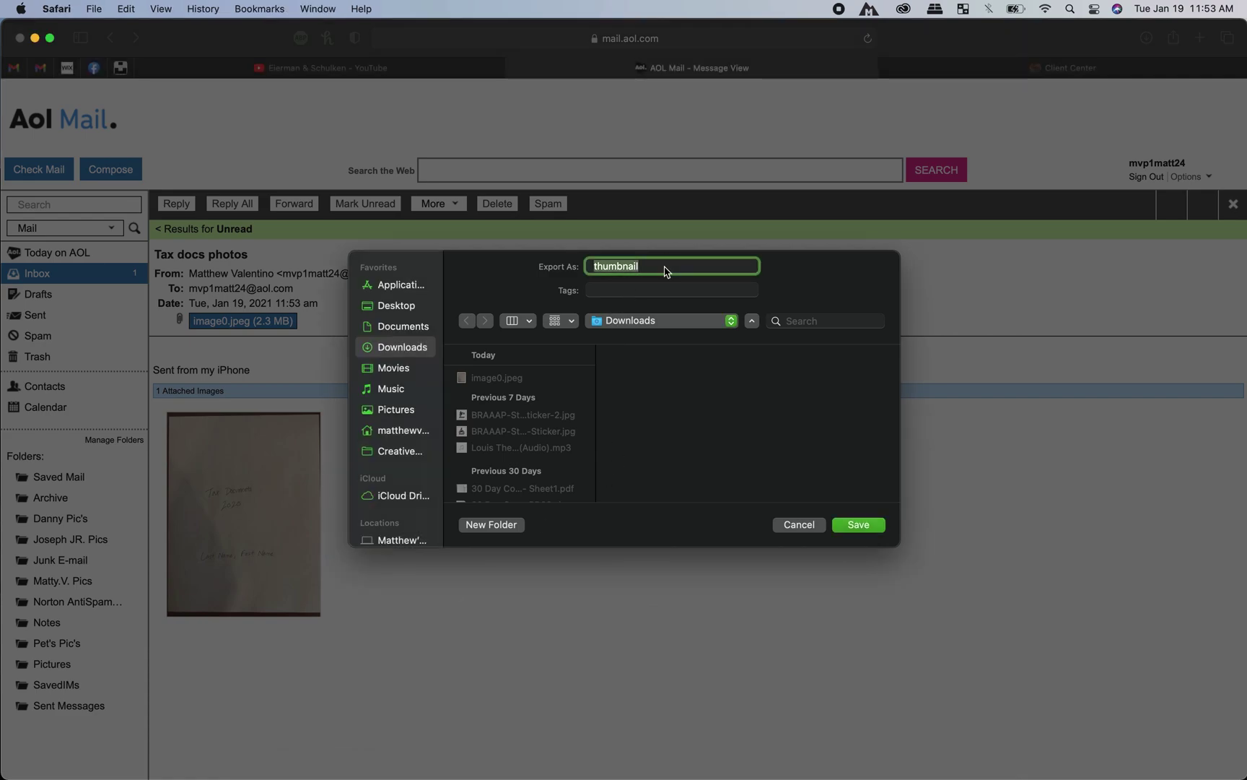
{"action": "type", "text": "TaxDocs Cover"}
{"action": "left_click", "coordinate": [416, 307]}
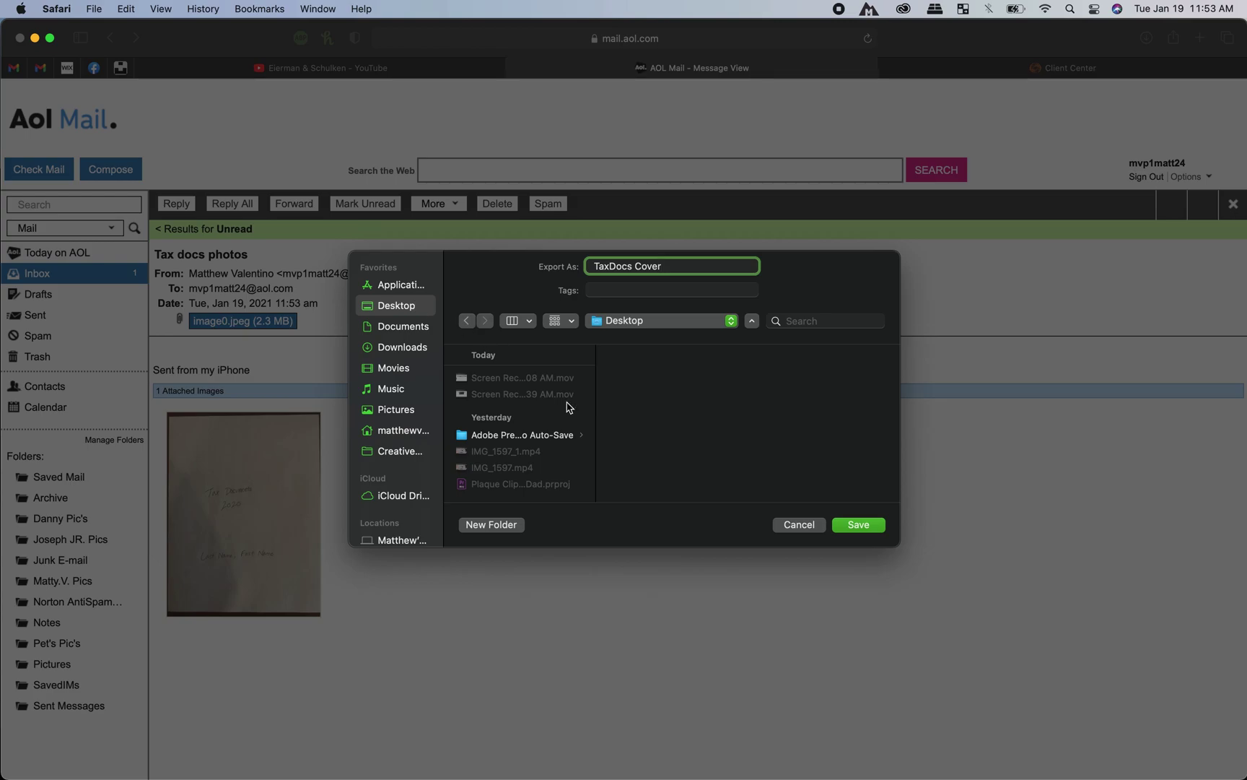
{"action": "left_click", "coordinate": [857, 522]}
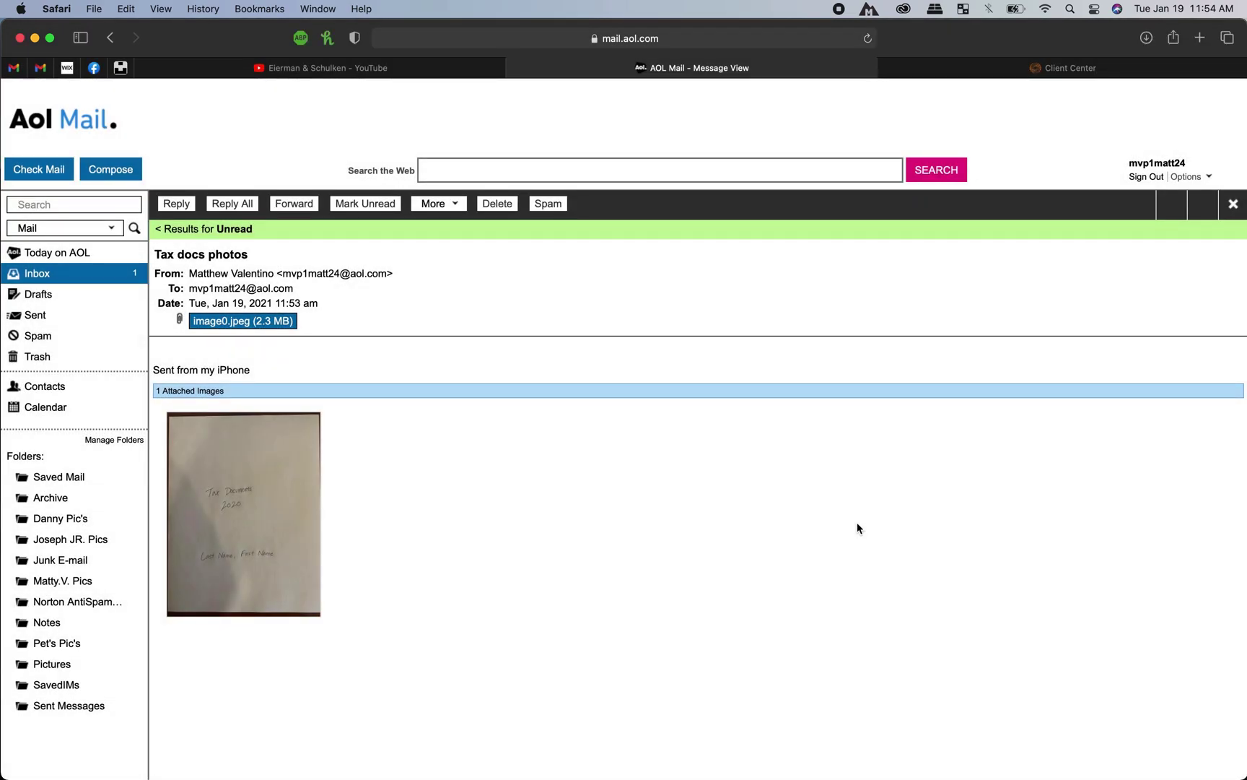
Step: Return to the Client Center tab and click + Add on the All Documents toolbar
{"action": "left_click", "coordinate": [1039, 73]}
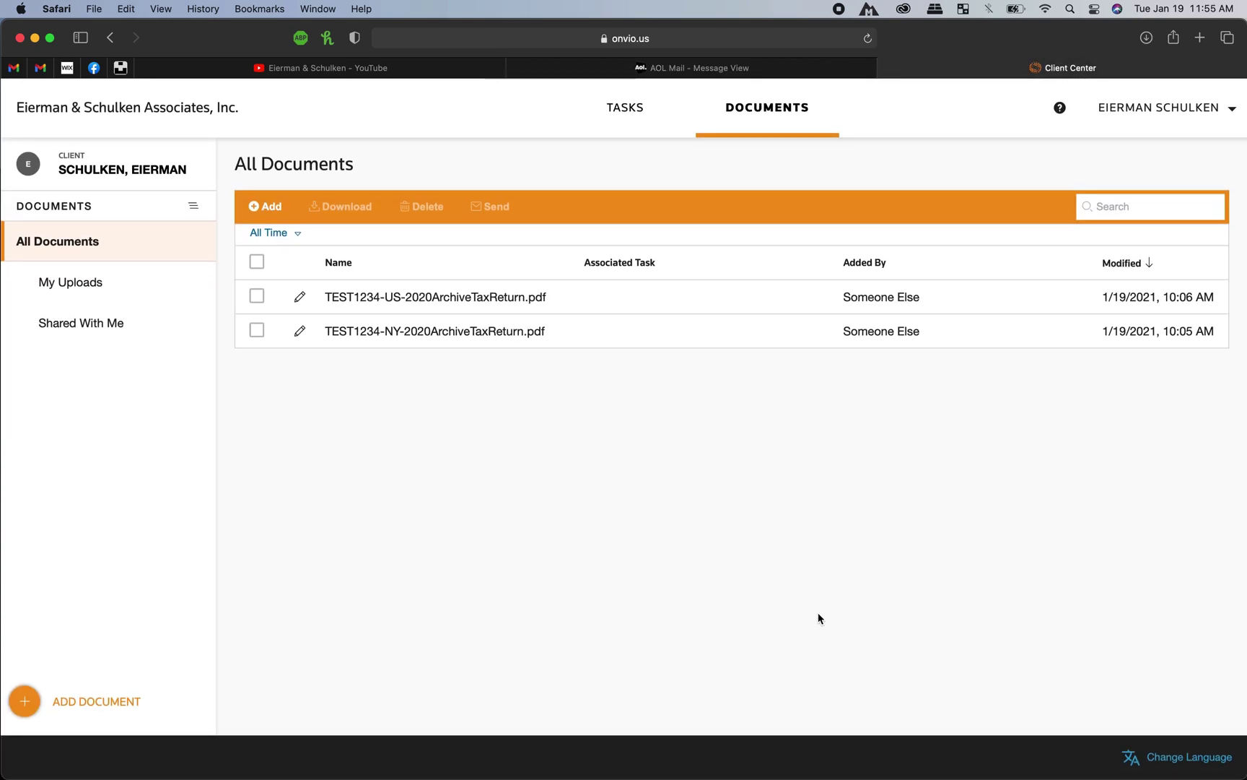
{"action": "left_click", "coordinate": [771, 109]}
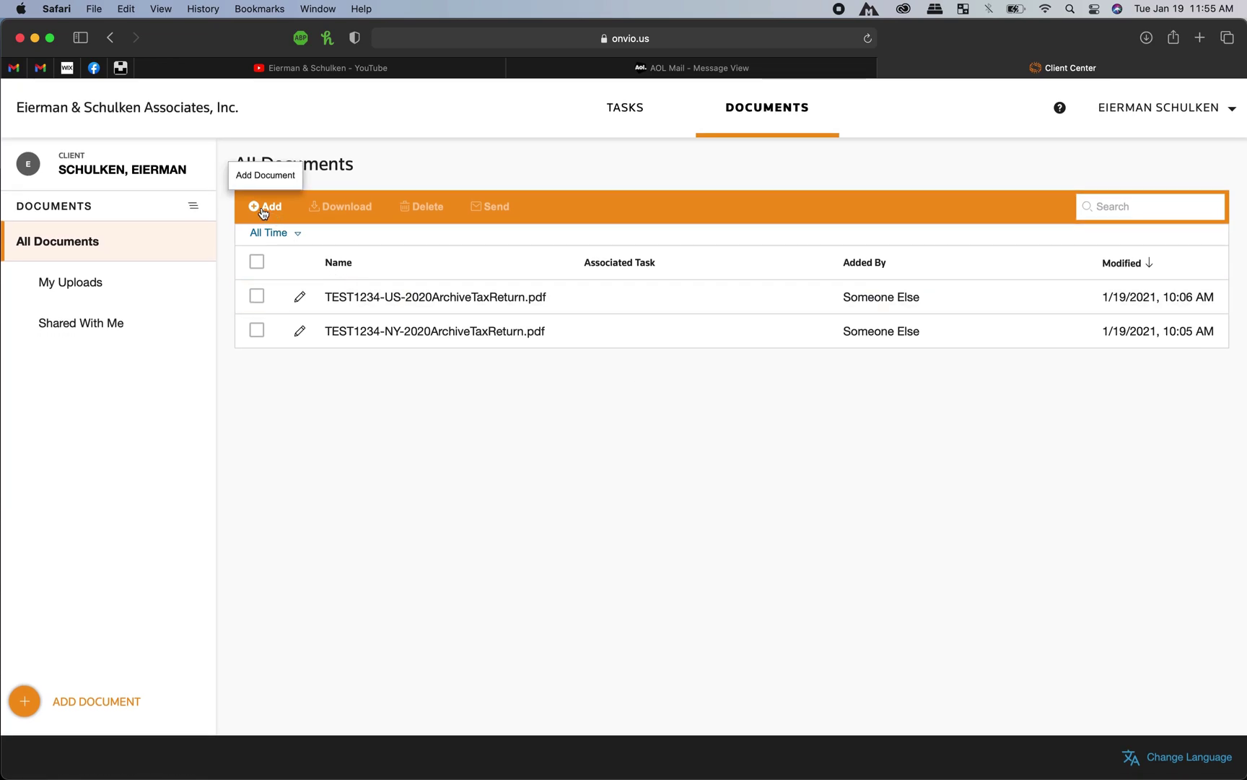
{"action": "left_click", "coordinate": [263, 210]}
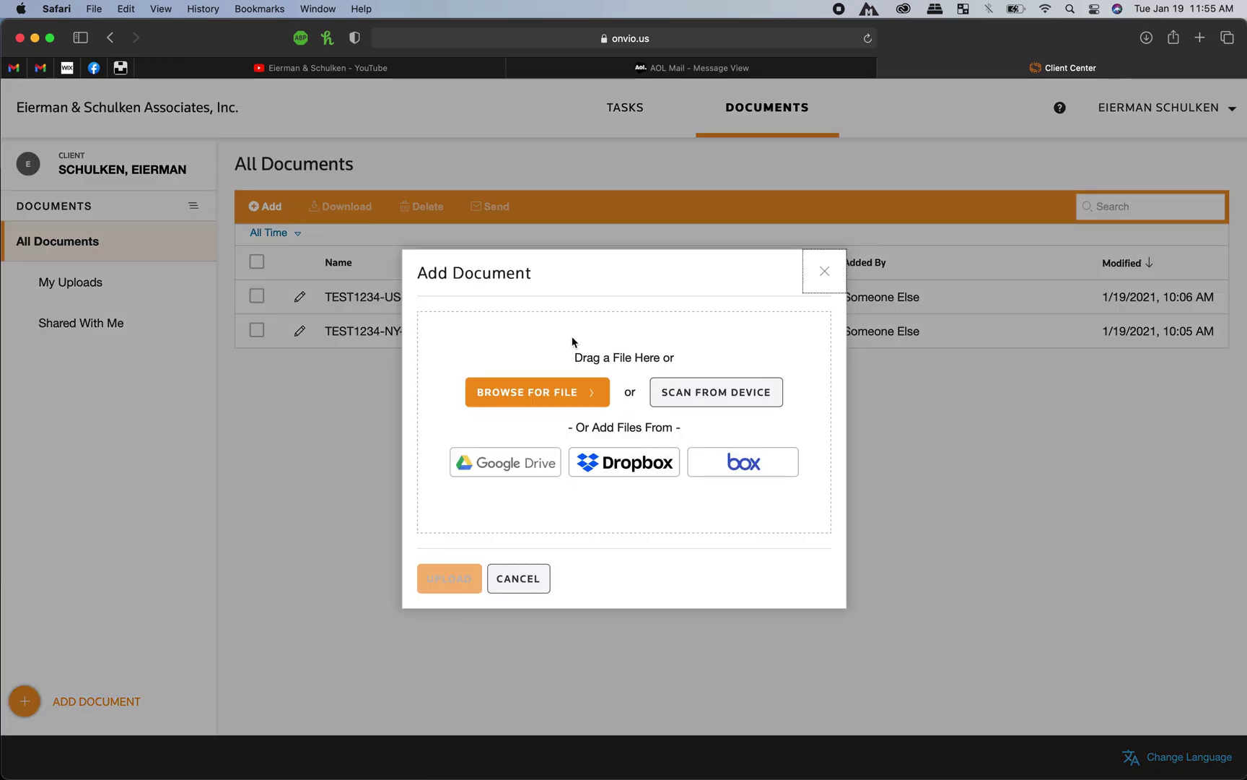
Step: Browse to the Desktop and select TaxDocs Cover.jpg as the file to upload
{"action": "left_click", "coordinate": [548, 405]}
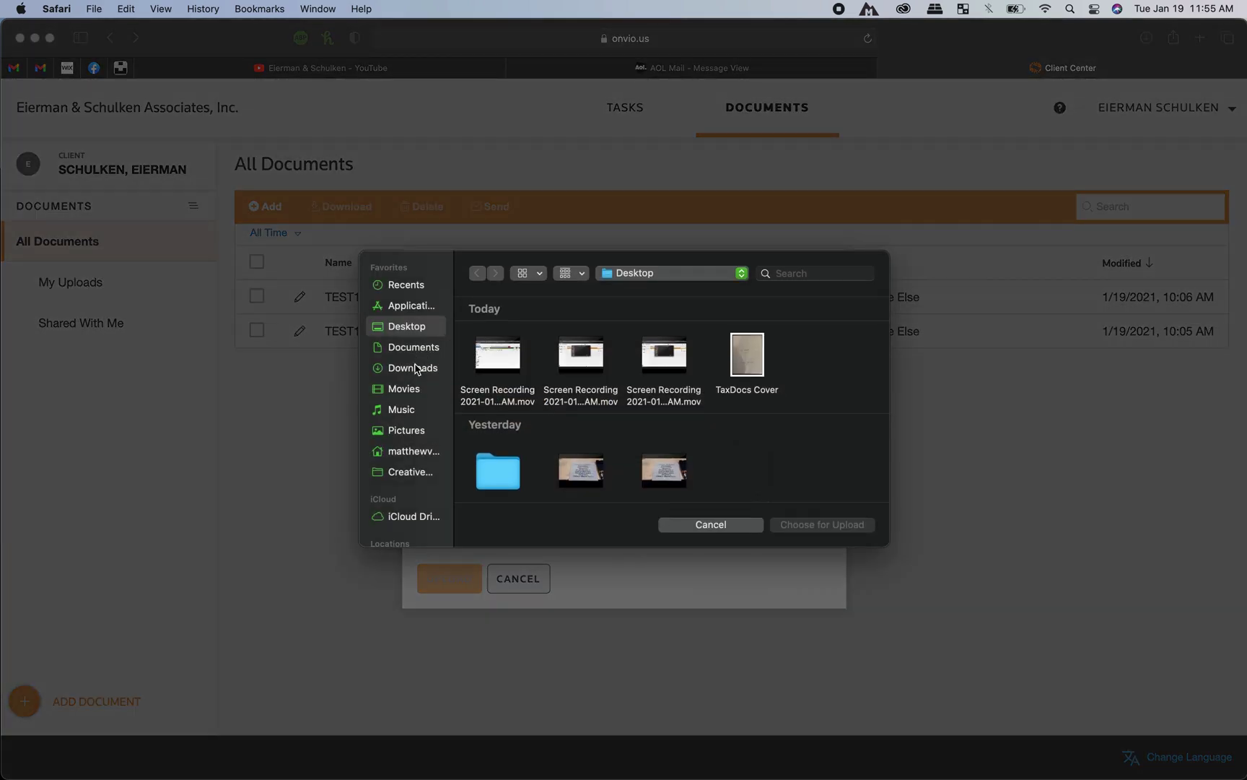
{"action": "left_click", "coordinate": [414, 367]}
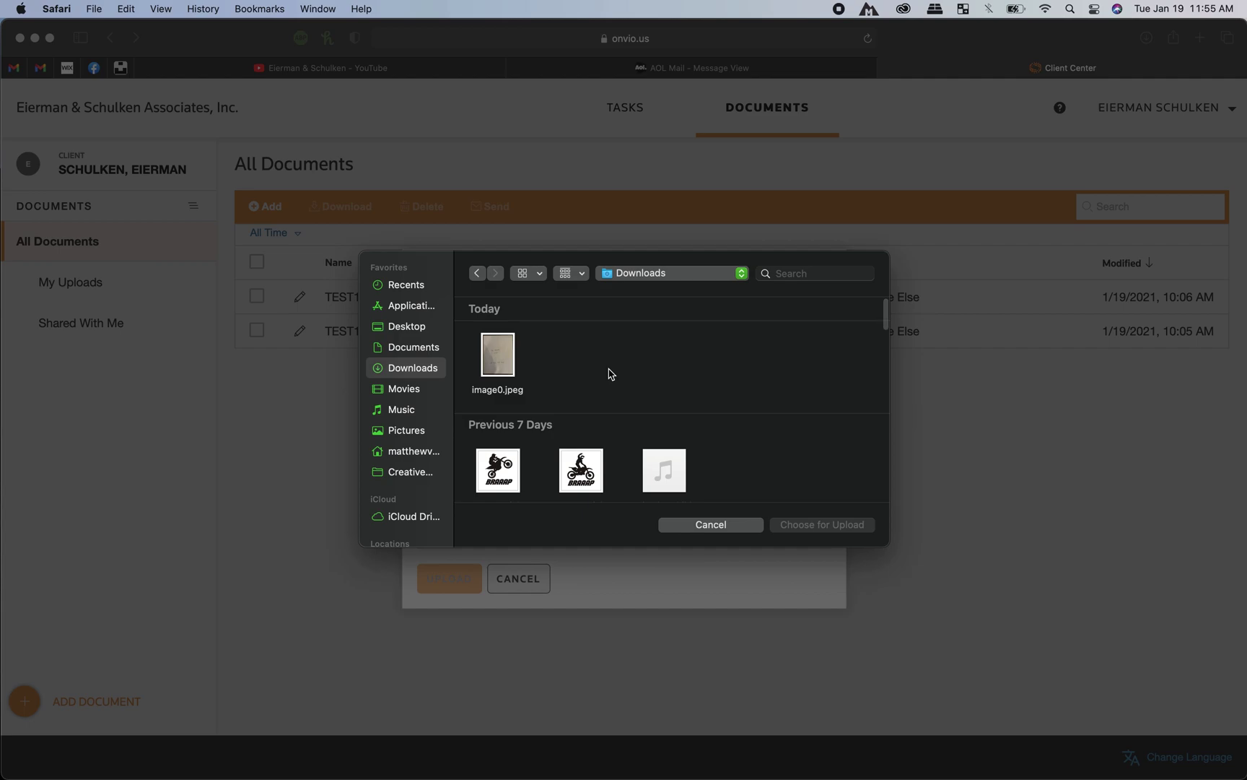
{"action": "left_click", "coordinate": [502, 357]}
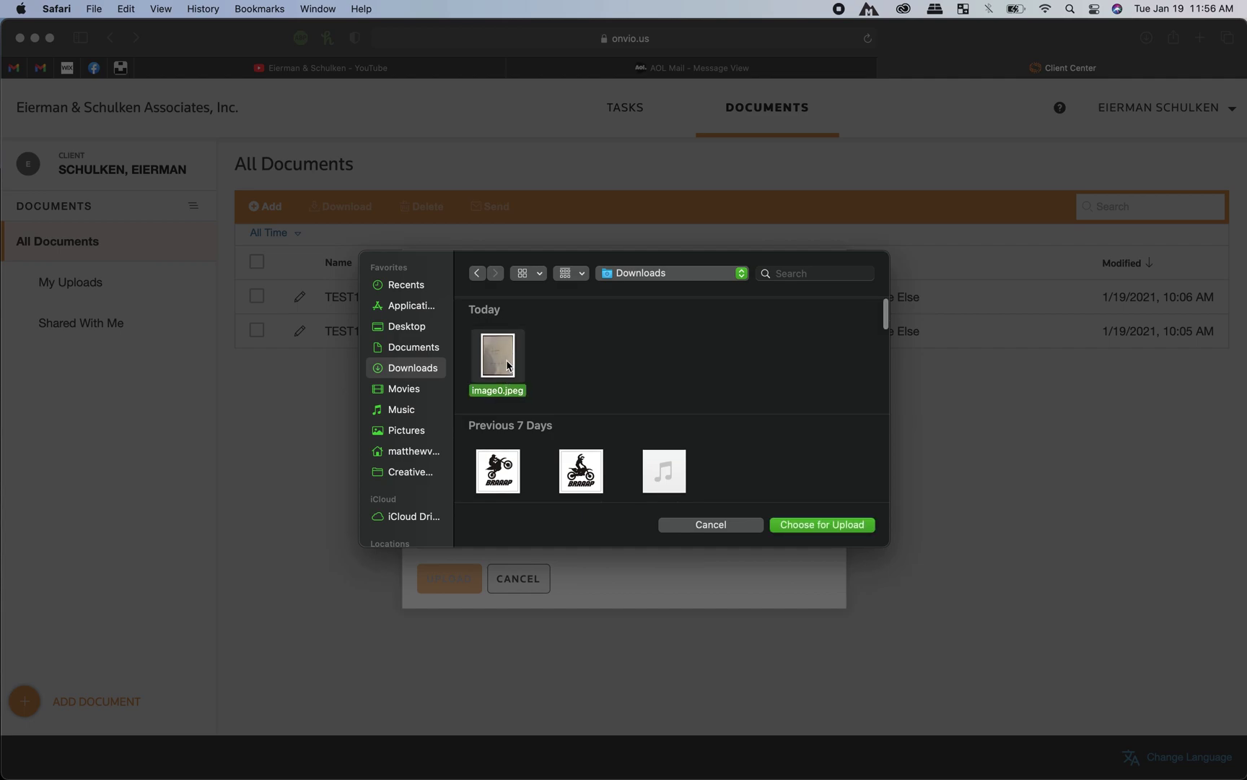
{"action": "left_click", "coordinate": [430, 331]}
{"action": "left_click", "coordinate": [740, 356]}
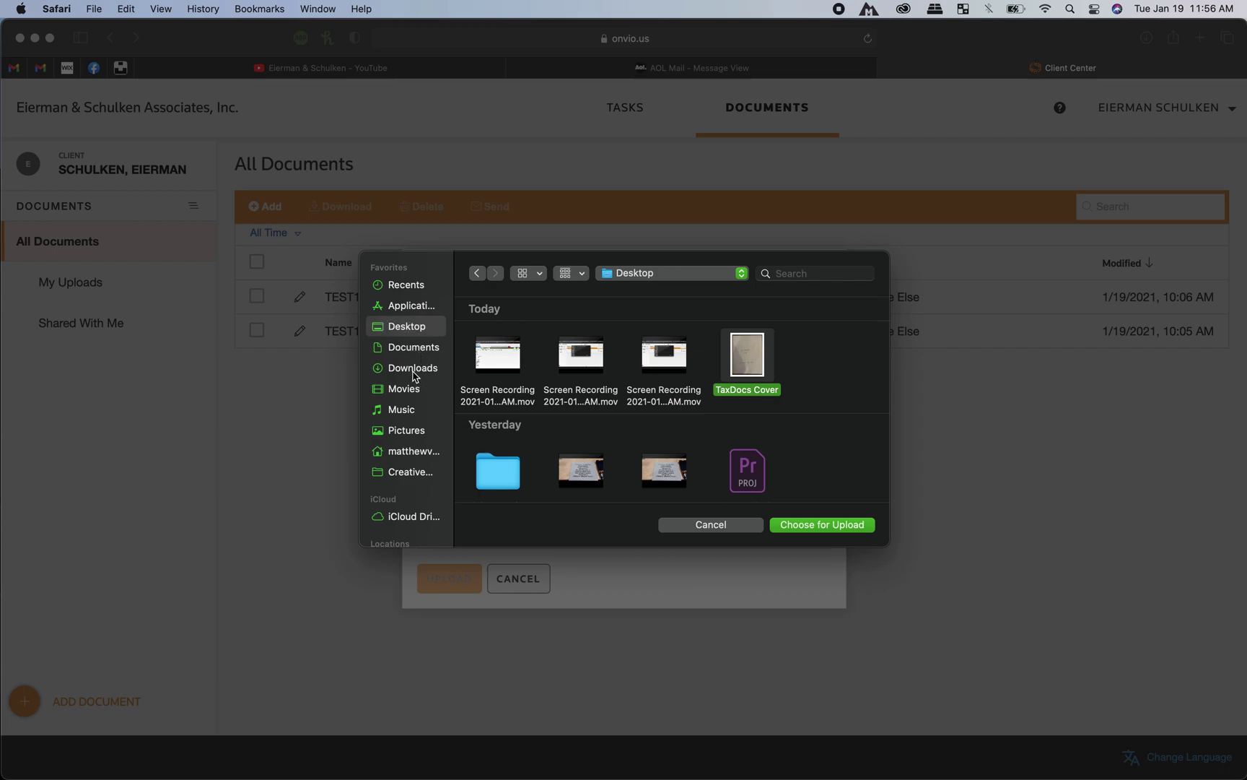
{"action": "left_click", "coordinate": [417, 369]}
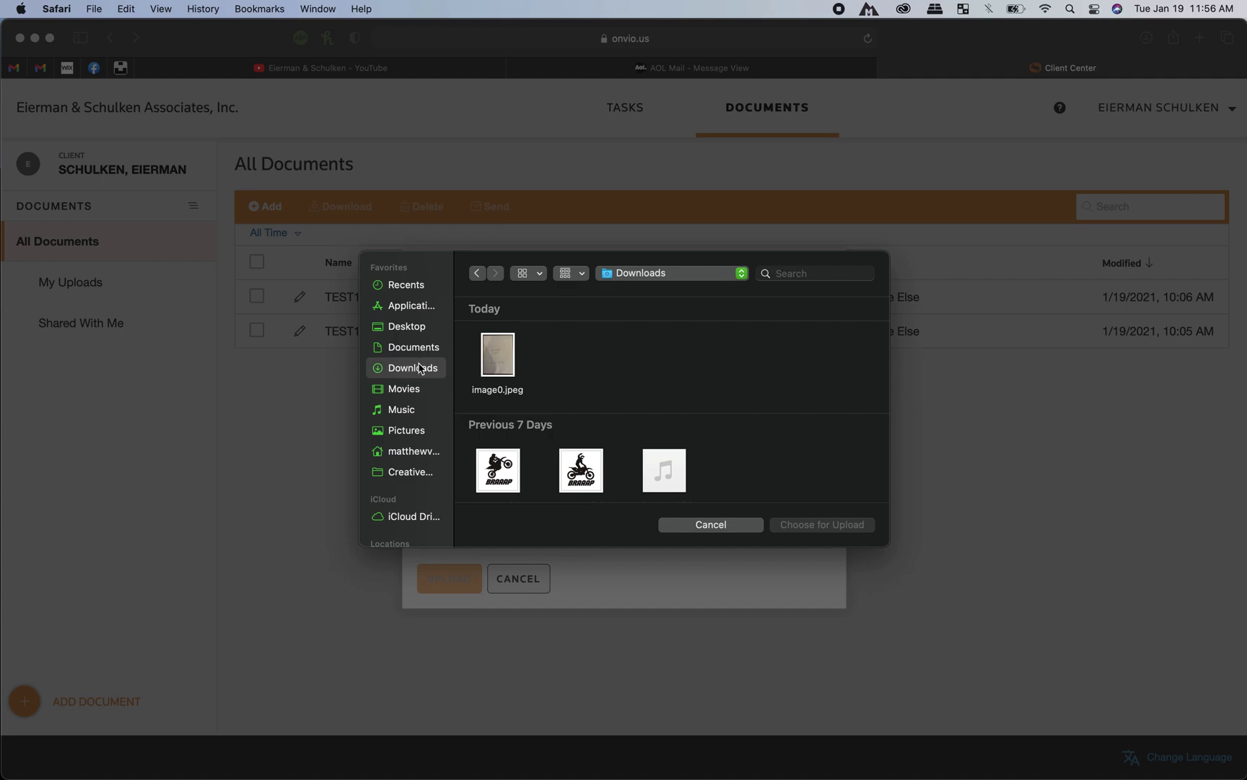
{"action": "left_click", "coordinate": [413, 330]}
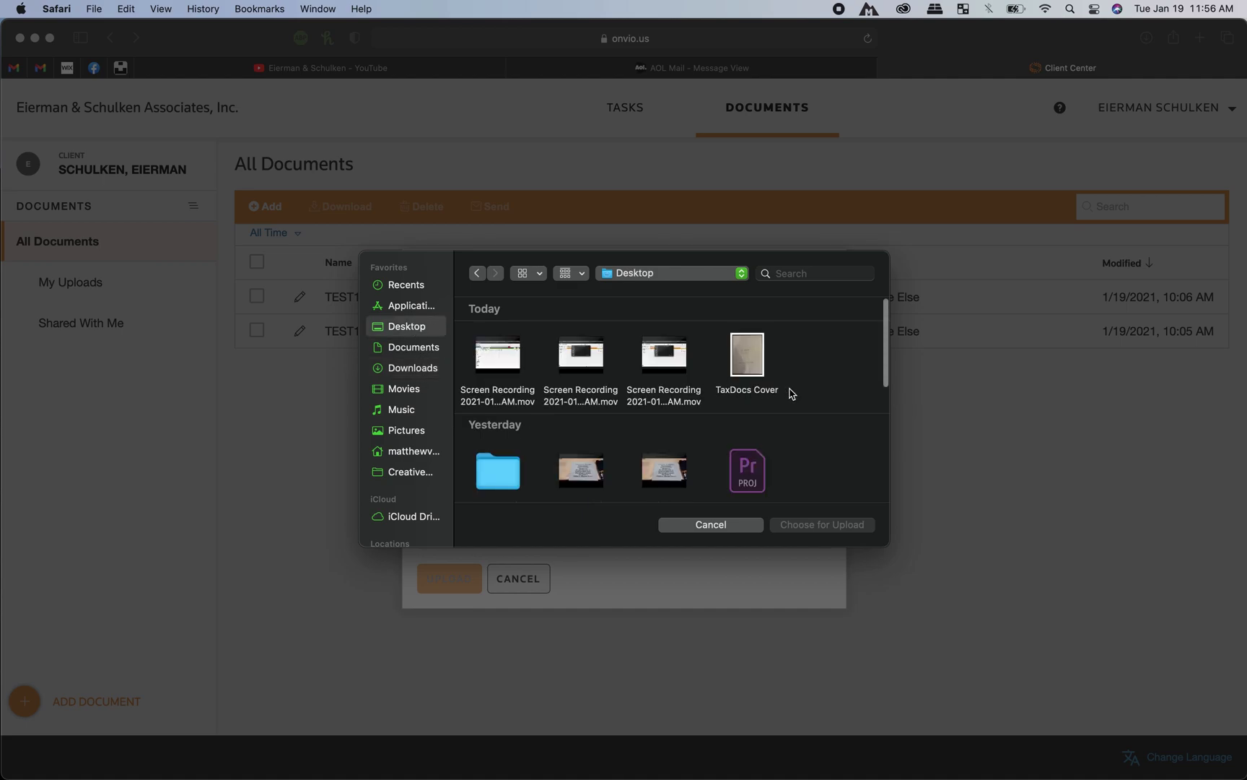
{"action": "left_click", "coordinate": [751, 370]}
{"action": "left_click", "coordinate": [837, 525]}
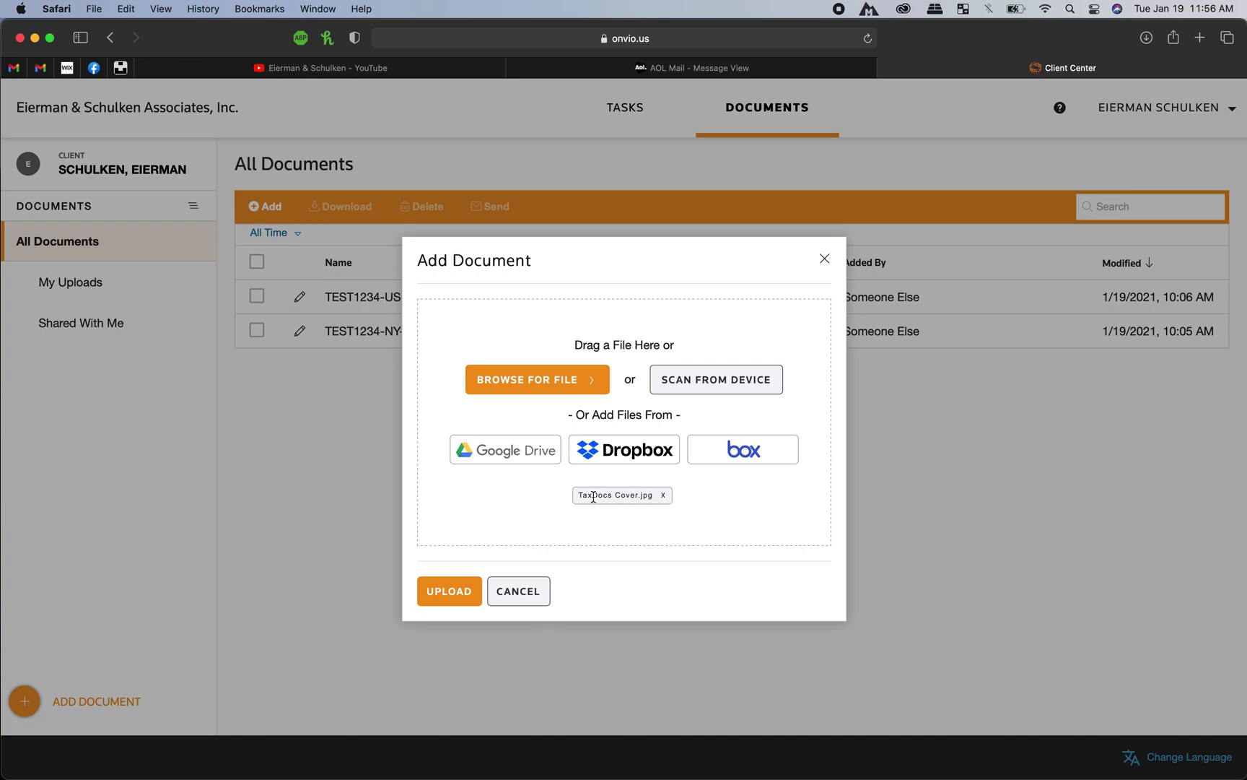
Step: Upload TaxDocs Cover.jpg to All Documents and preview the newly listed file
{"action": "left_click", "coordinate": [467, 591]}
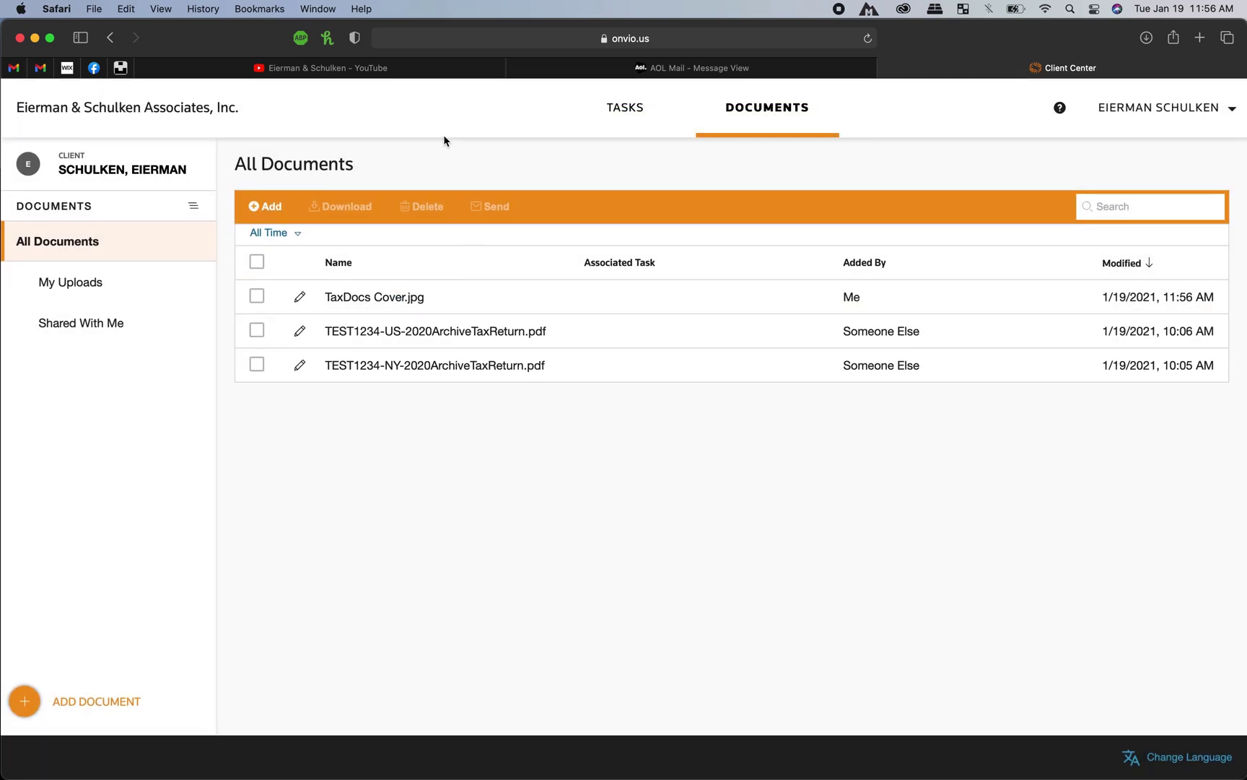
{"action": "left_click", "coordinate": [429, 306]}
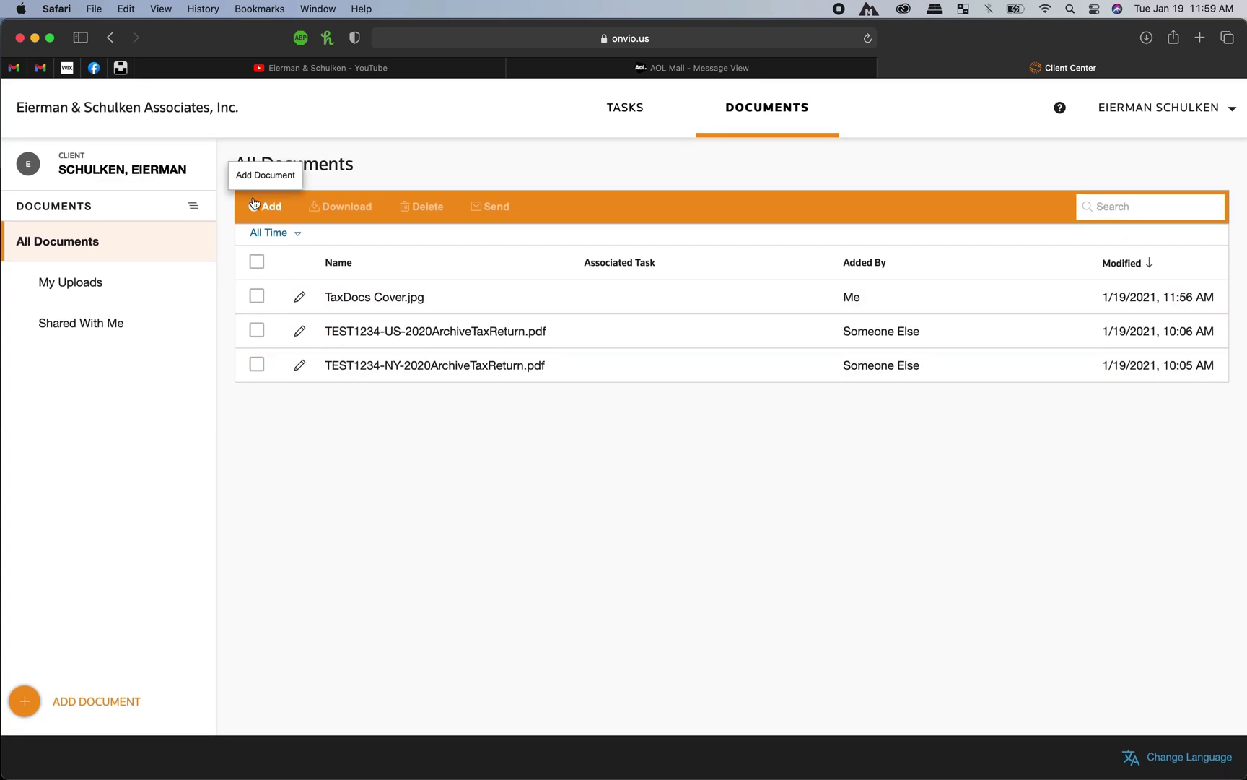
{"action": "left_click", "coordinate": [265, 207]}
{"action": "left_click", "coordinate": [543, 392]}
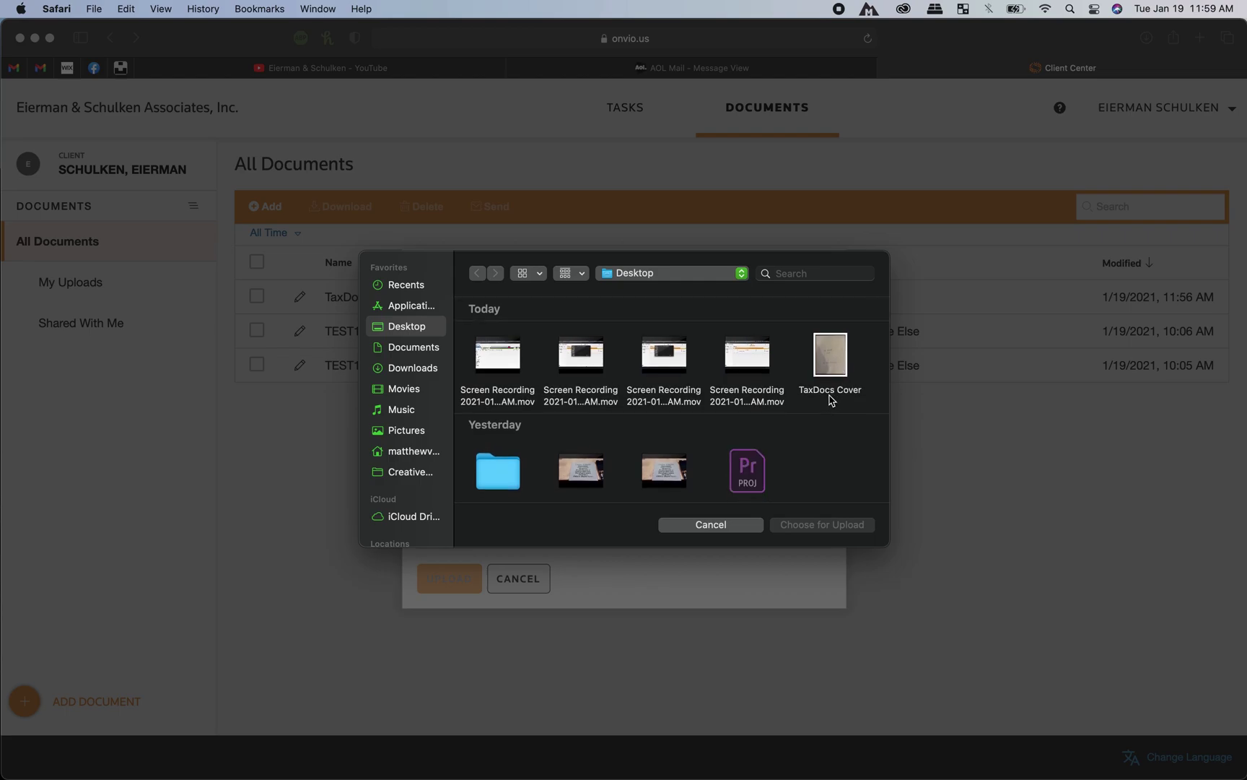
{"action": "left_click", "coordinate": [712, 522]}
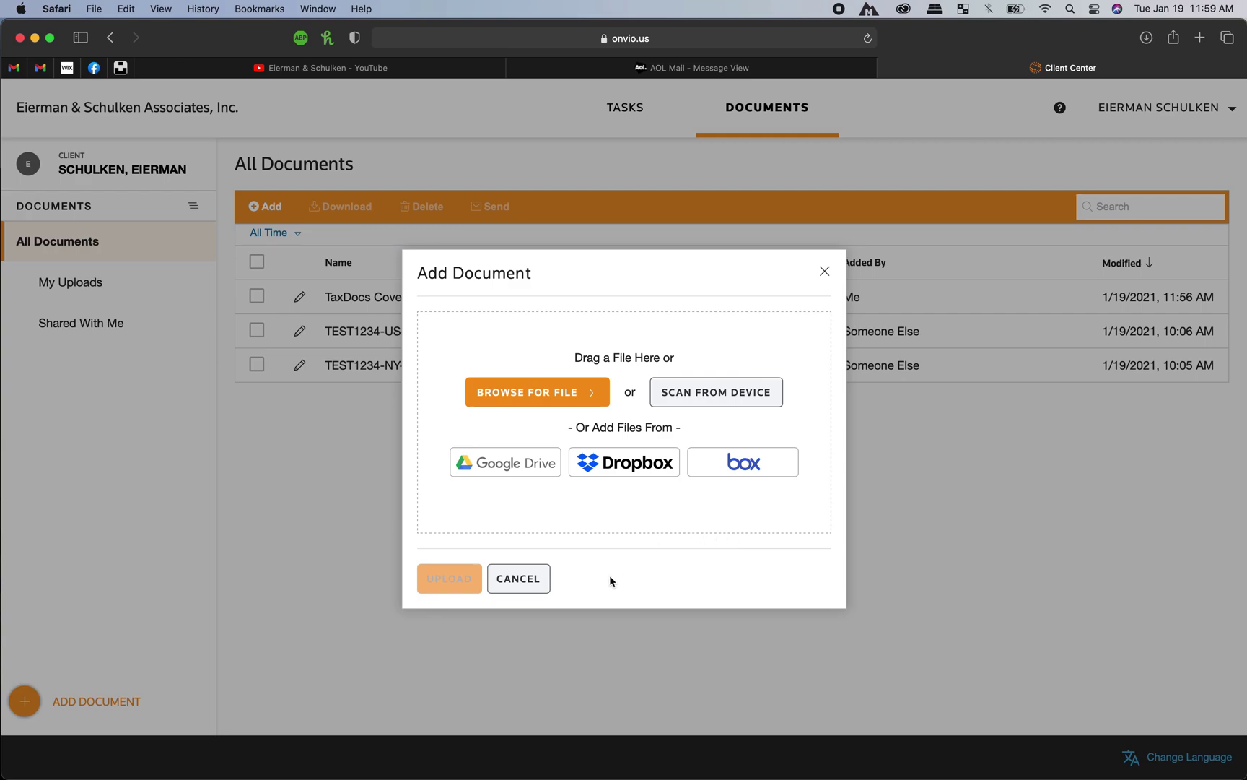
{"action": "left_click", "coordinate": [824, 272]}
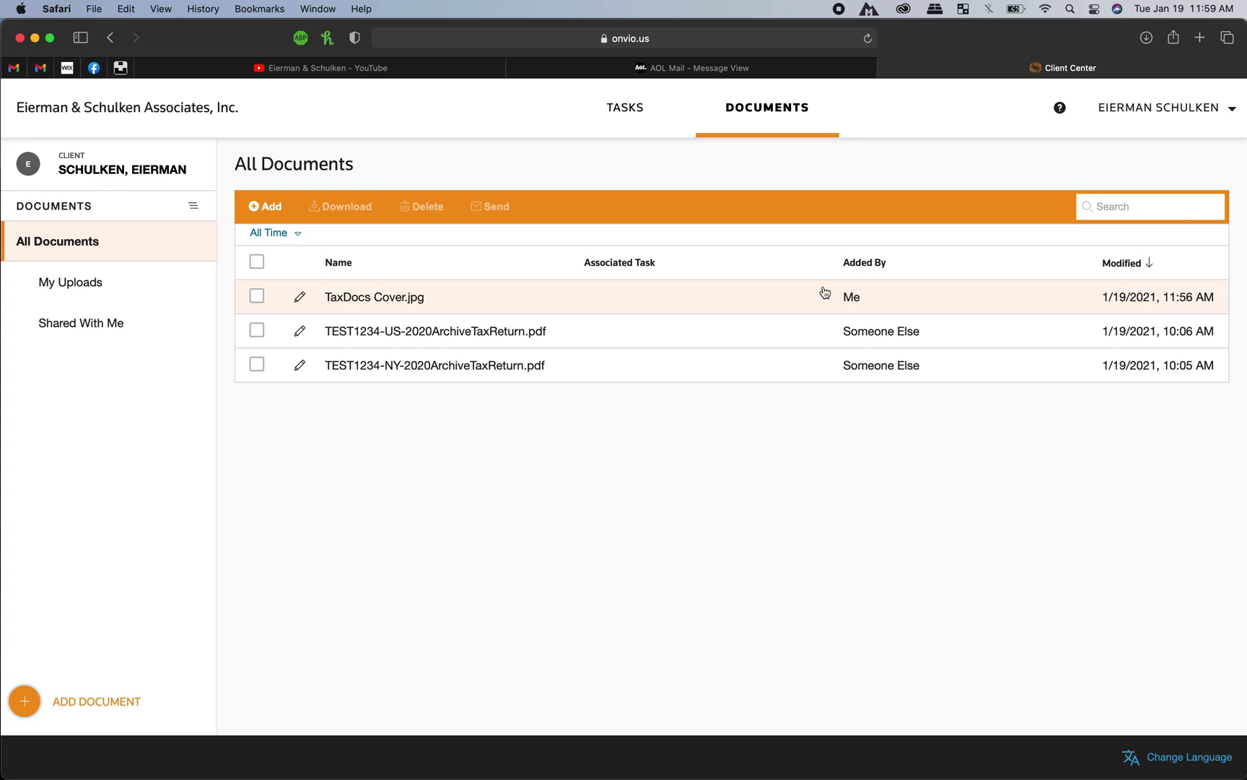
{"action": "scroll", "coordinate": [769, 457], "scroll_direction": "up", "scroll_amount": 1}
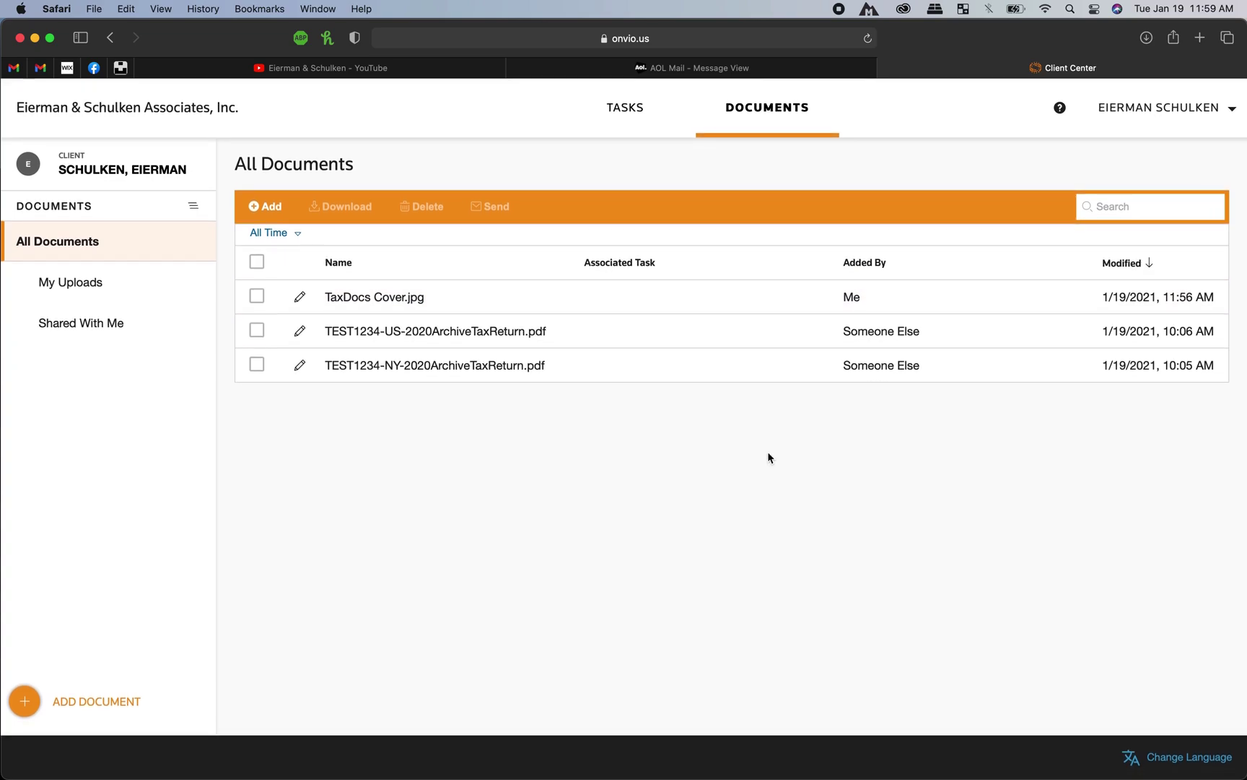